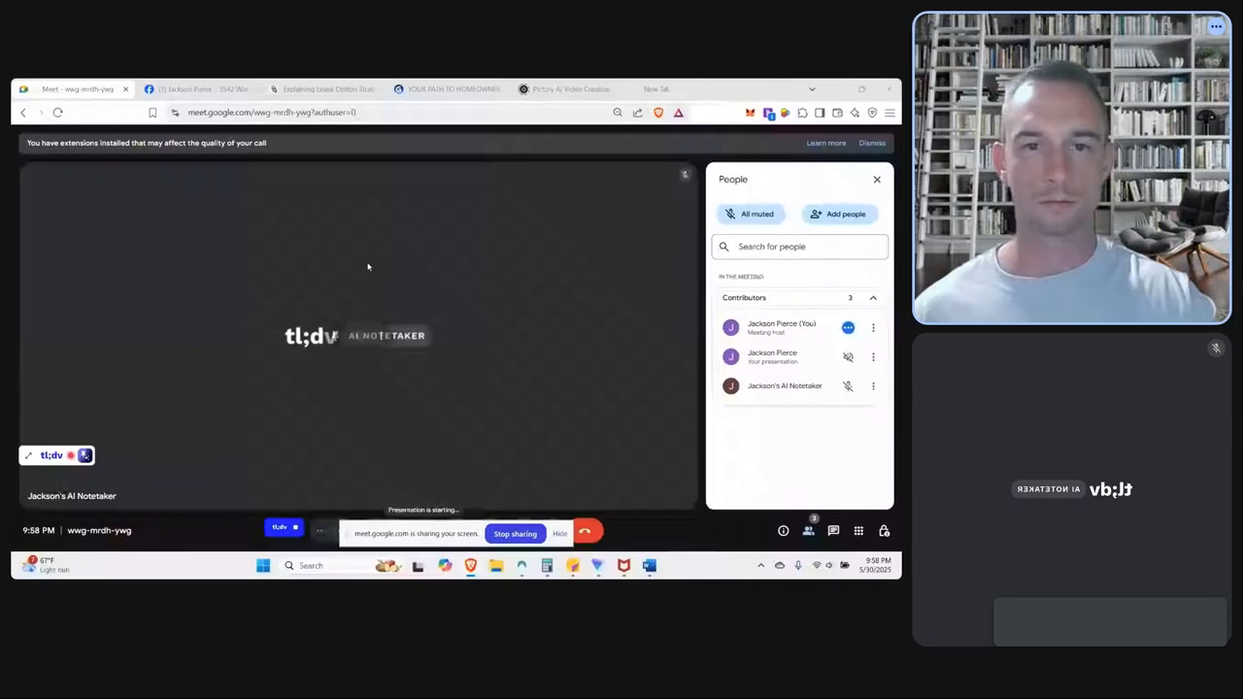
Open the Facebook rent-to-own home post, shrink the floating meeting window, and review the listing's terms and photos.
{"action": "left_click", "coordinate": [194, 89]}
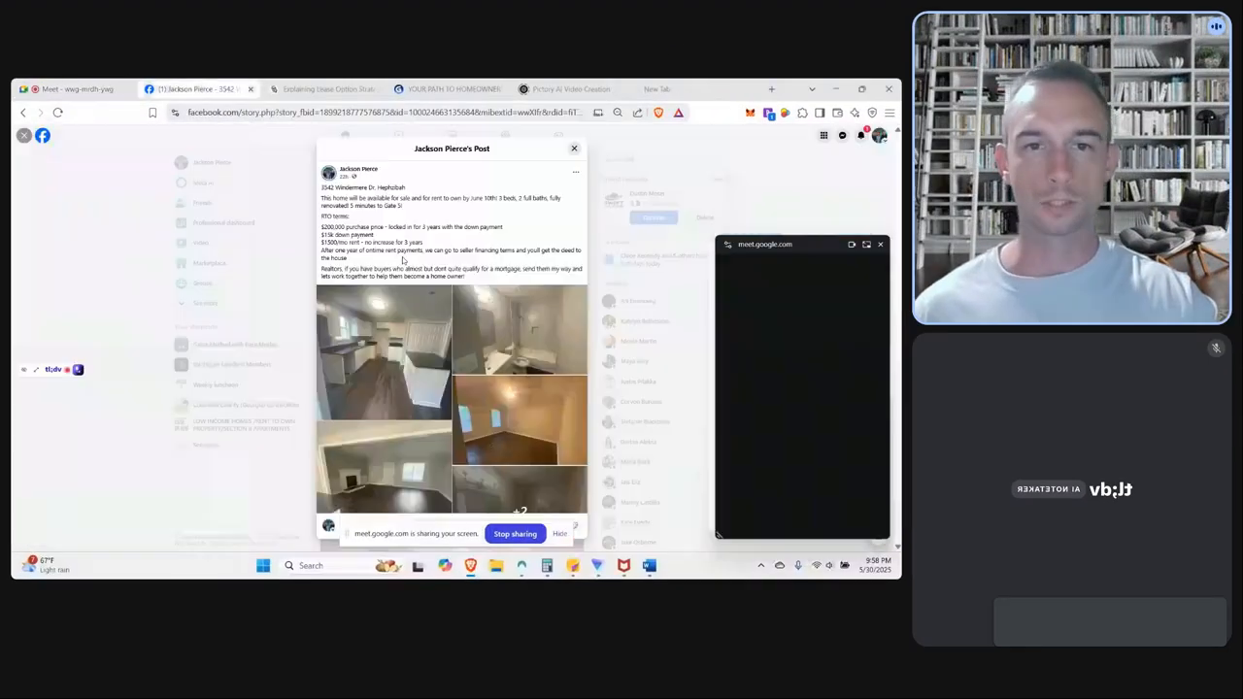
{"action": "left_click_drag", "start_coordinate": [327, 195], "coordinate": [509, 279]}
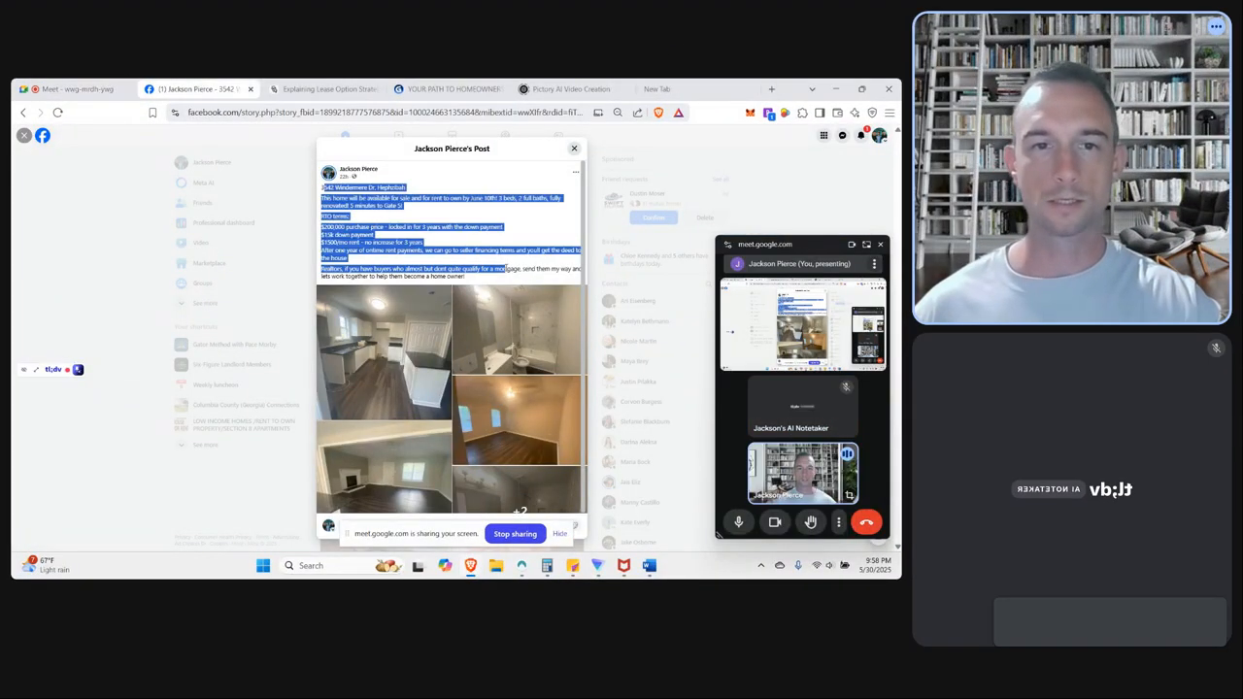
{"action": "left_click", "coordinate": [517, 254]}
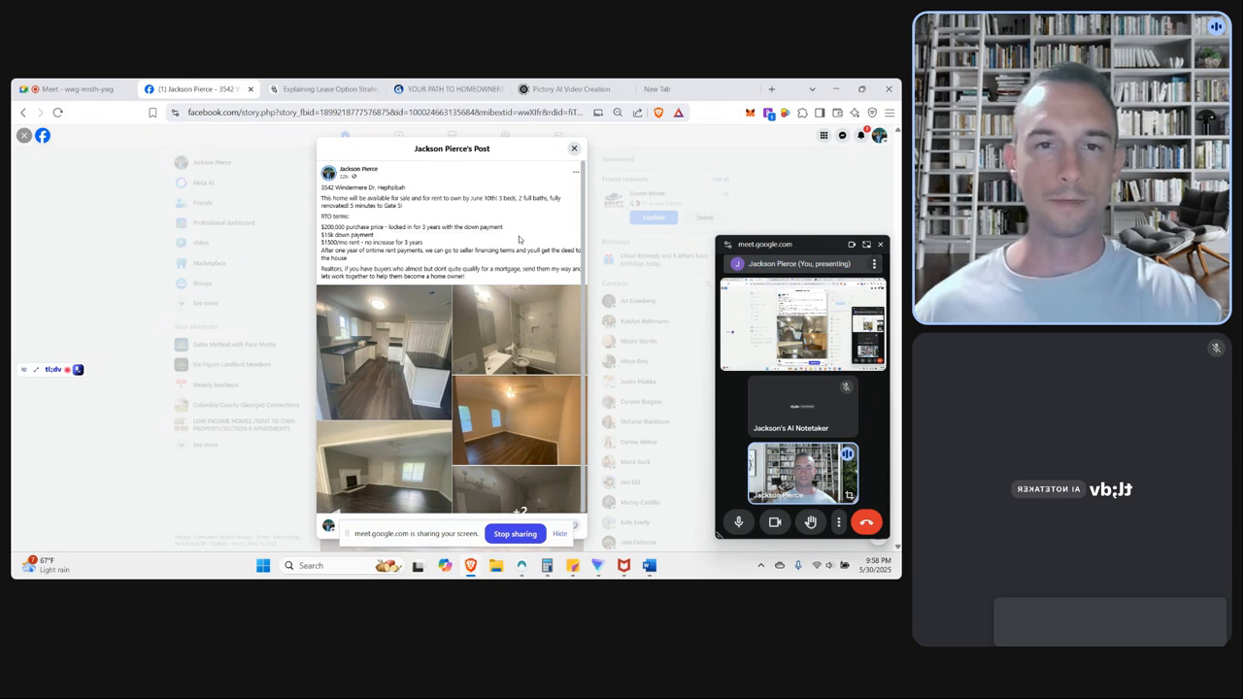
{"action": "scroll", "coordinate": [523, 247], "scroll_direction": "down", "scroll_amount": 2}
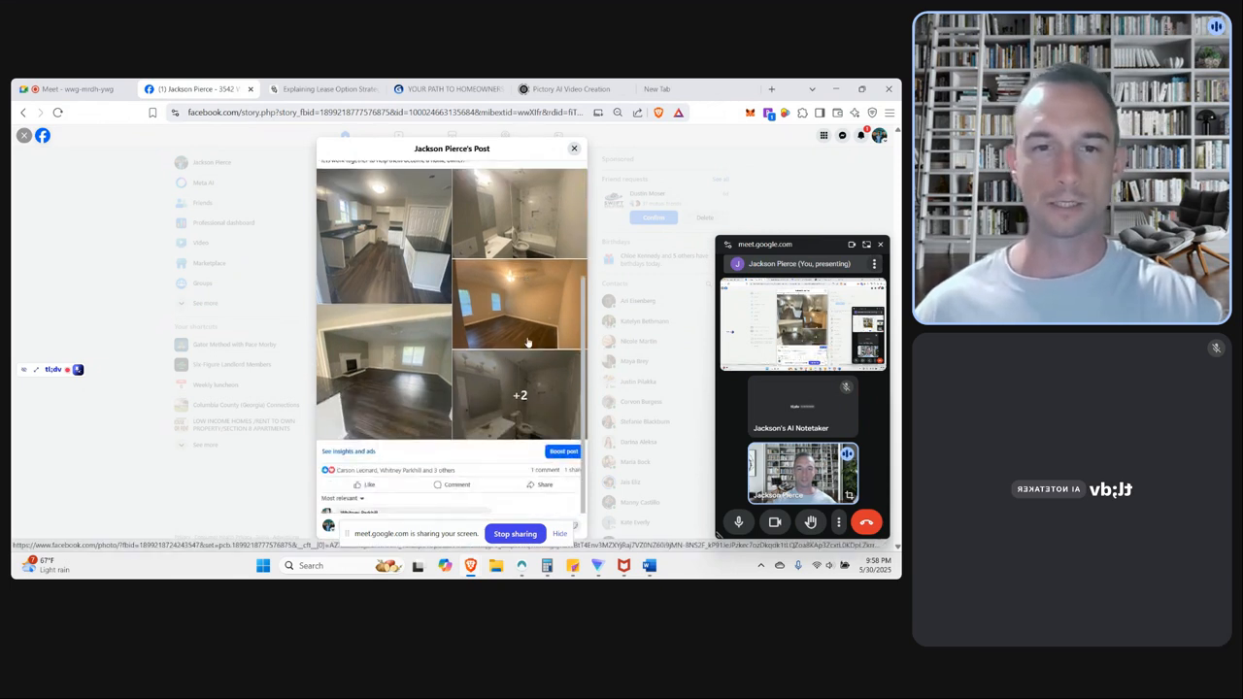
{"action": "scroll", "coordinate": [527, 342], "scroll_direction": "up", "scroll_amount": 3}
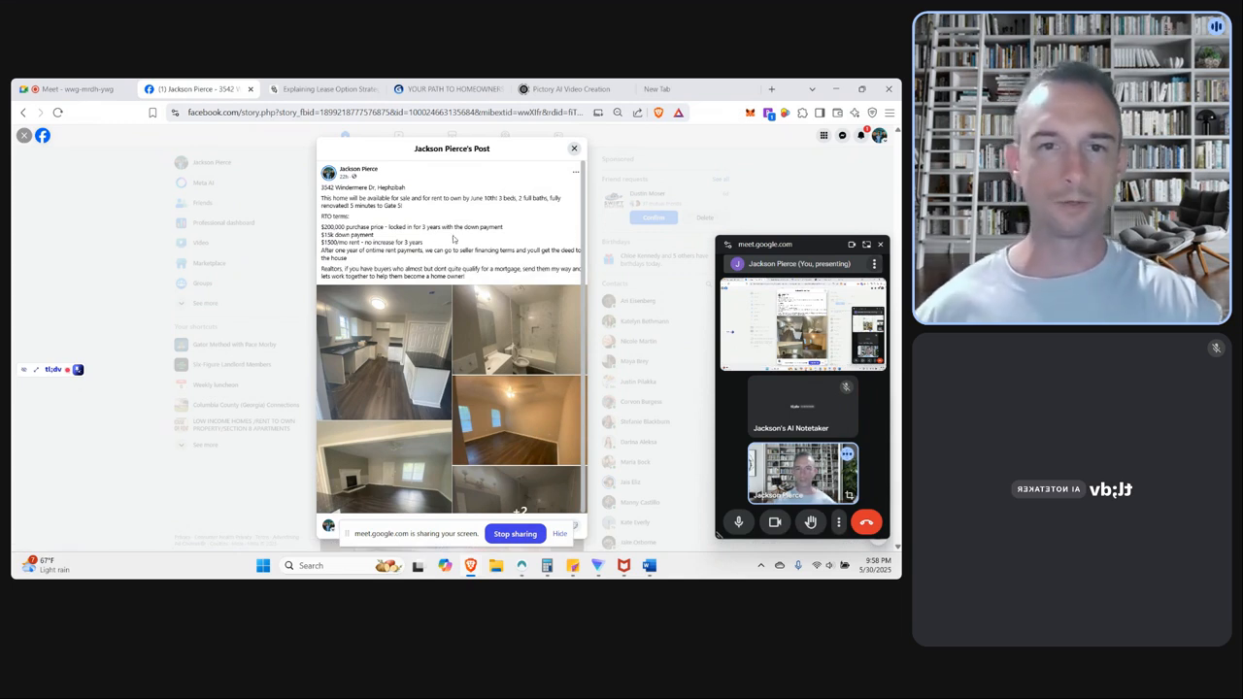
{"action": "left_click_drag", "start_coordinate": [714, 235], "coordinate": [750, 389]}
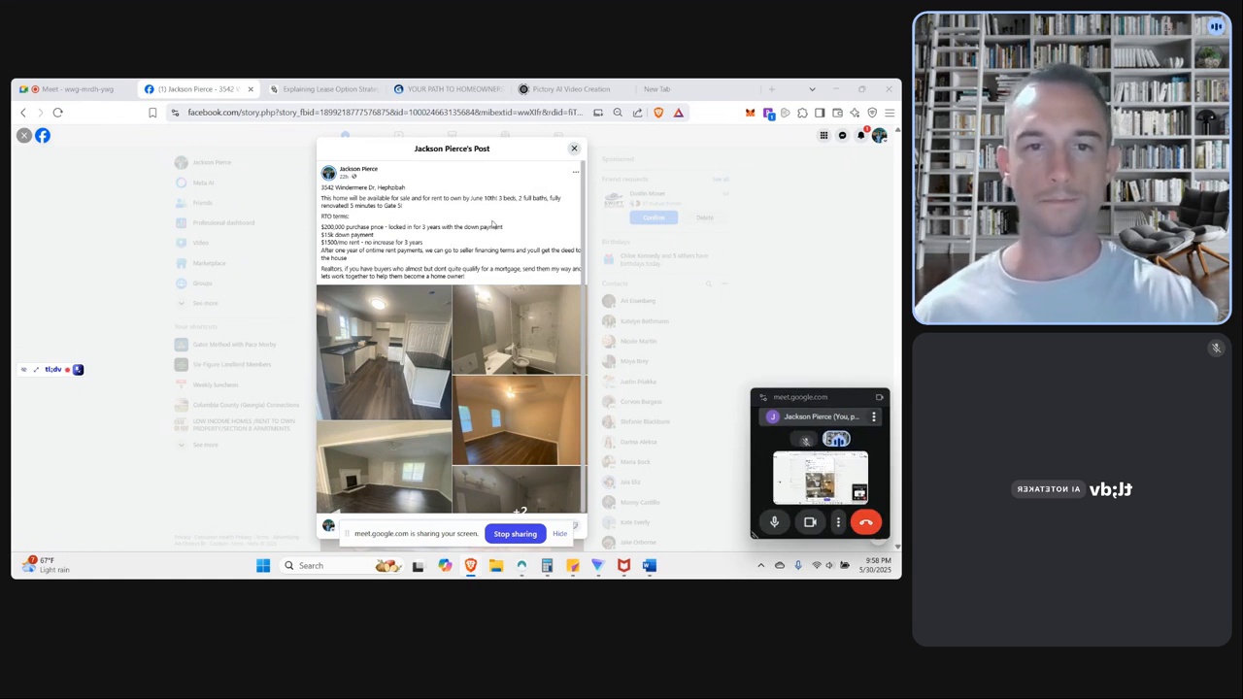
{"action": "left_click_drag", "start_coordinate": [500, 269], "coordinate": [395, 206]}
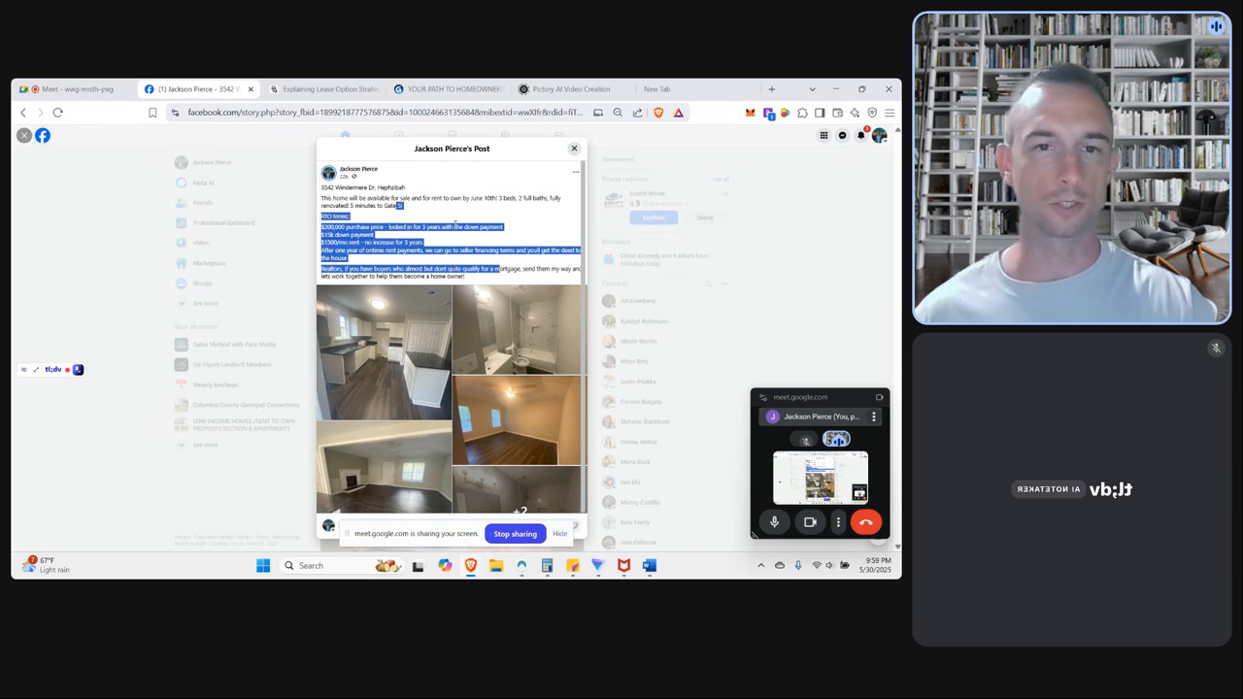
{"action": "left_click", "coordinate": [486, 235]}
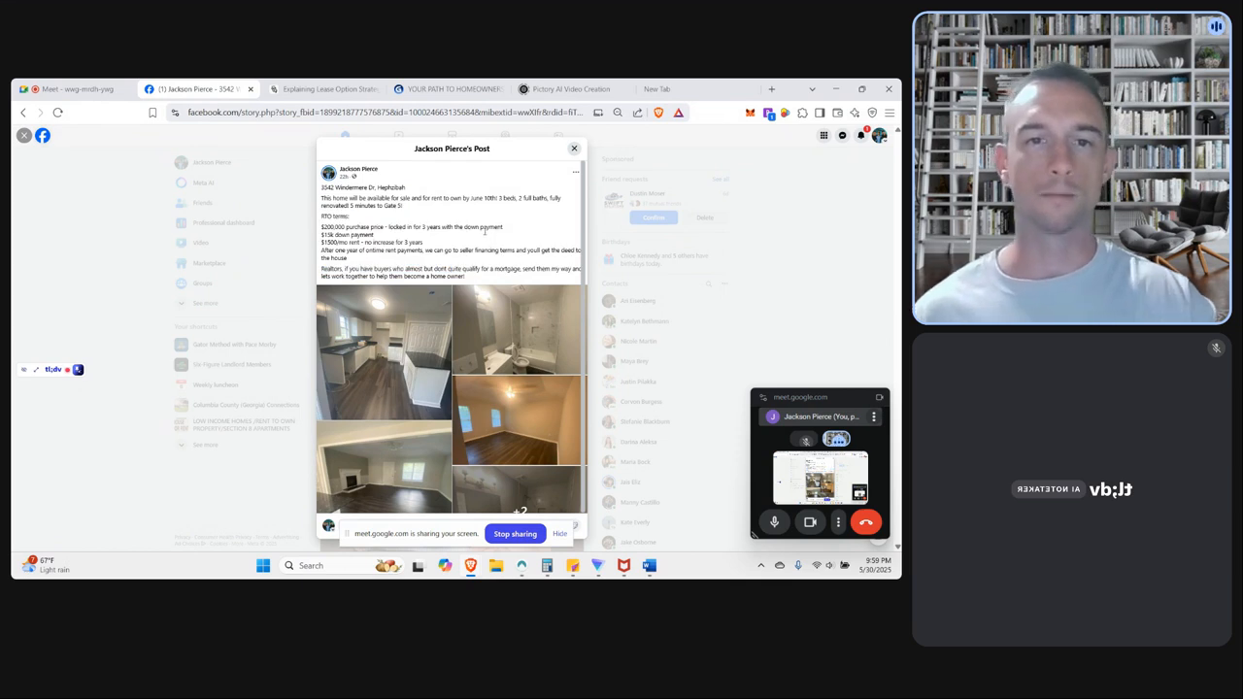
{"action": "left_click_drag", "start_coordinate": [480, 279], "coordinate": [323, 226]}
{"action": "left_click", "coordinate": [430, 198]}
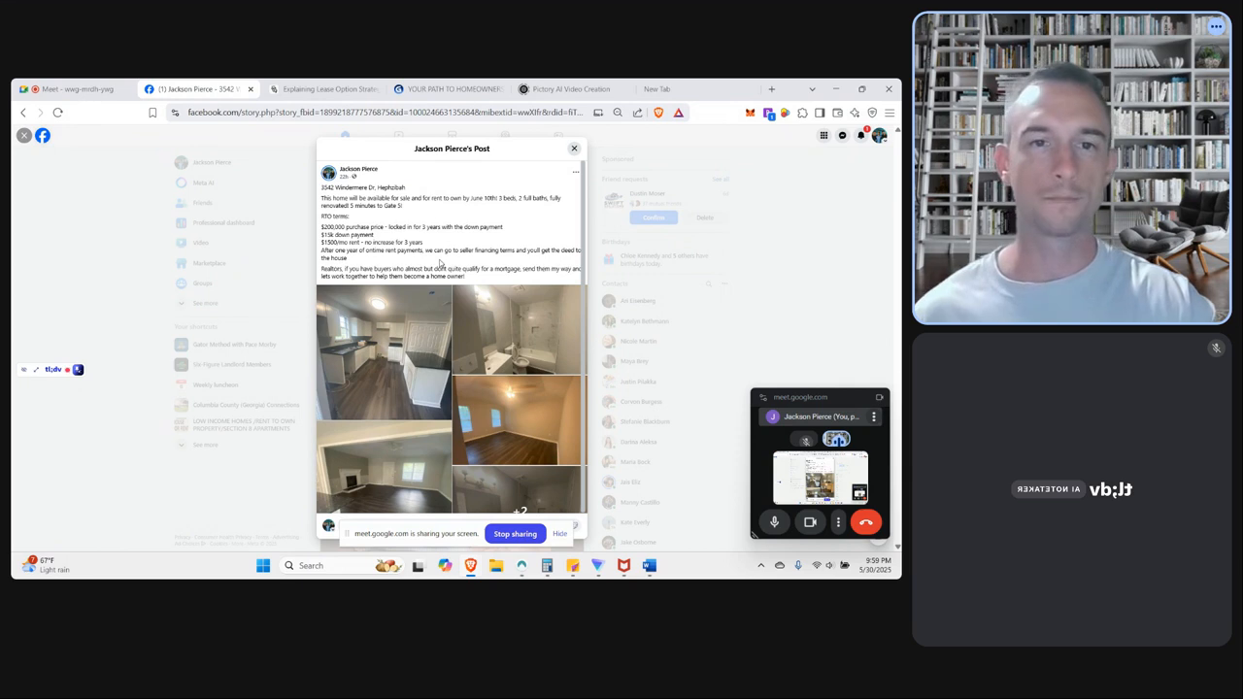
Return to the Messenger chat with the interested buyer and hide the screen-sharing notice.
{"action": "left_click", "coordinate": [20, 112]}
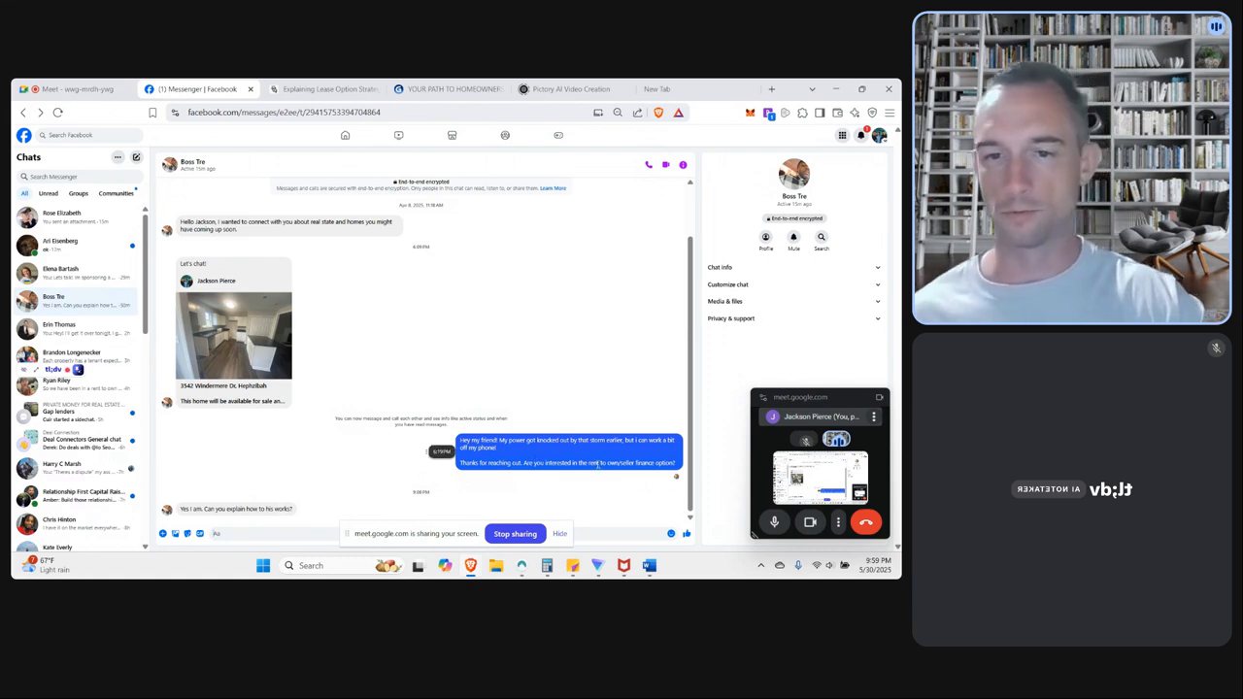
{"action": "left_click", "coordinate": [560, 534]}
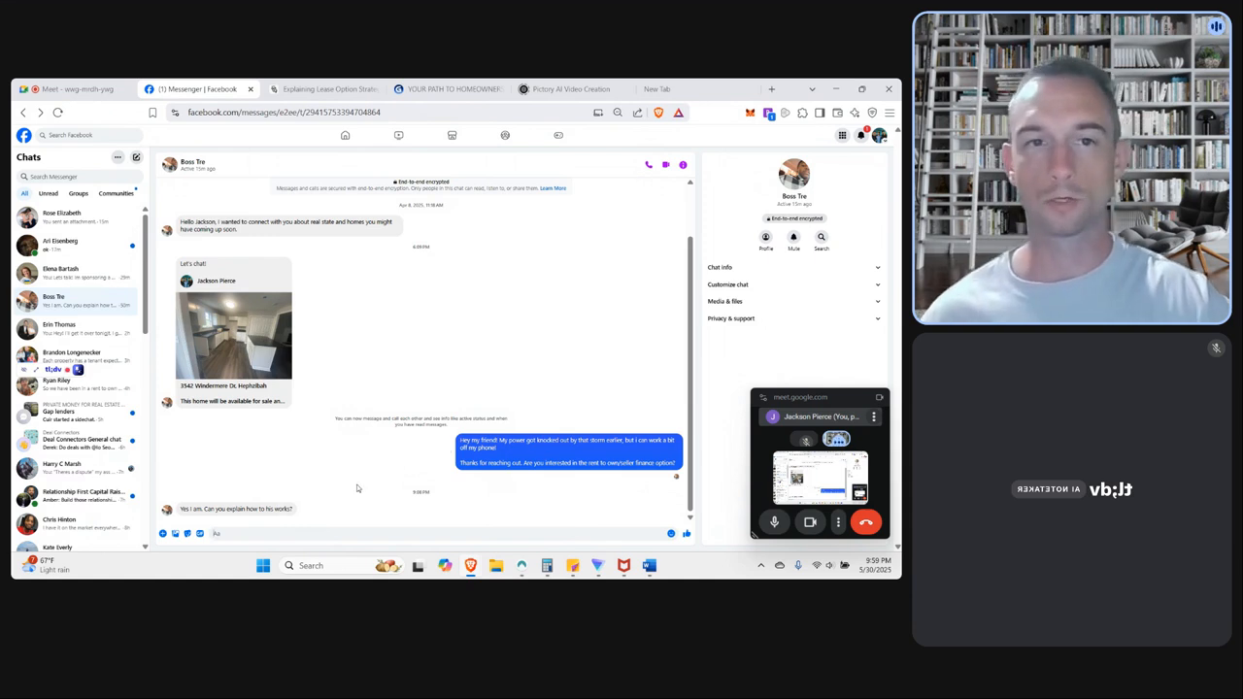
Switch to the Manus lease option task and examine the original prompt, including the requested deliverables and lease terms.
{"action": "left_click", "coordinate": [323, 89]}
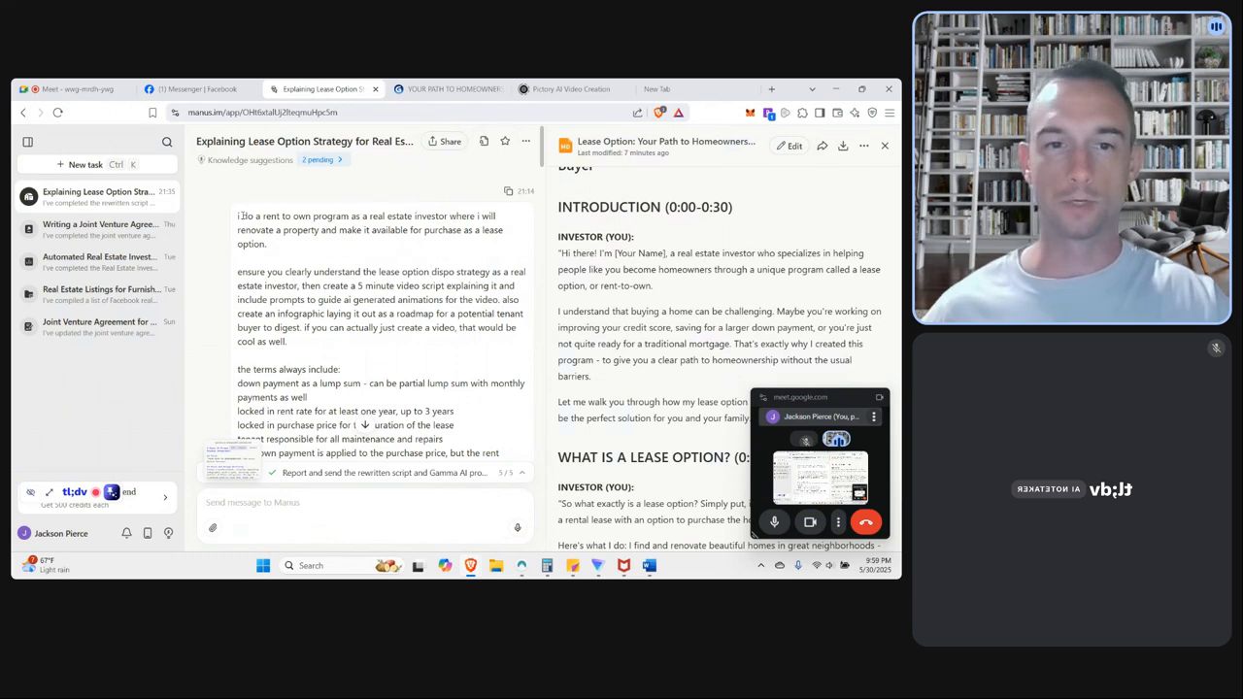
{"action": "left_click_drag", "start_coordinate": [238, 272], "coordinate": [375, 360]}
{"action": "left_click", "coordinate": [374, 360]}
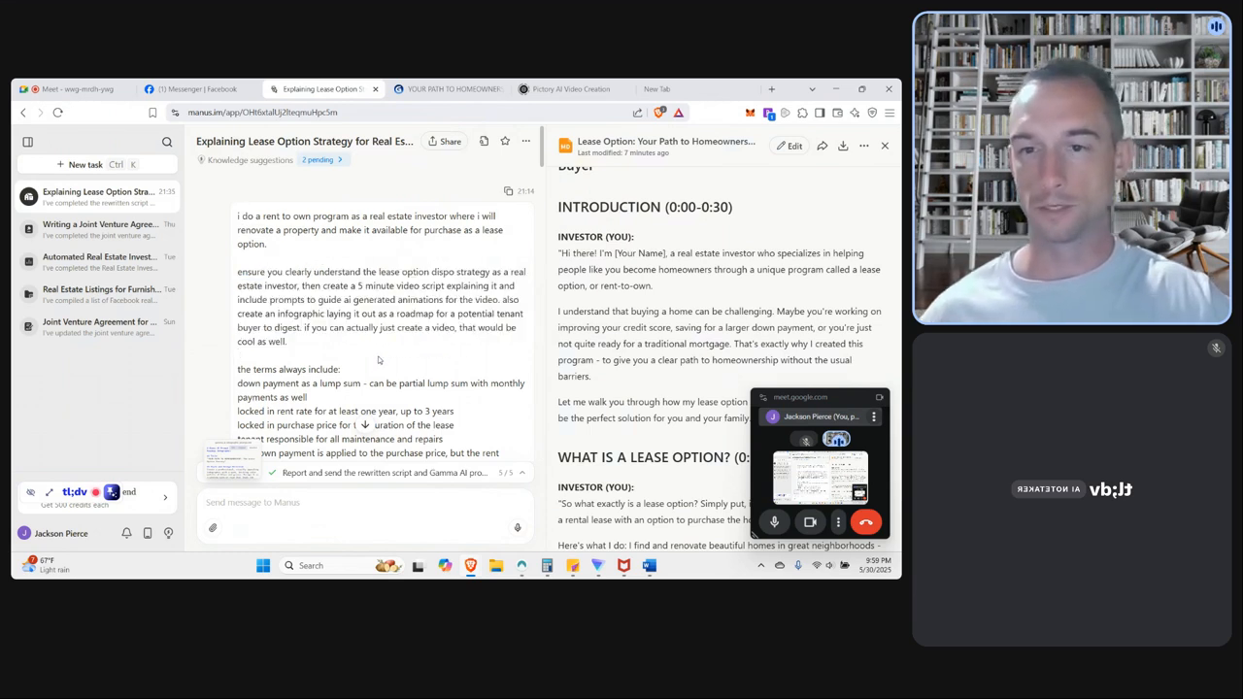
{"action": "scroll", "coordinate": [380, 360], "scroll_direction": "down", "scroll_amount": 1}
{"action": "left_click_drag", "start_coordinate": [267, 313], "coordinate": [474, 402]}
{"action": "left_click", "coordinate": [476, 408]}
{"action": "scroll", "coordinate": [476, 407], "scroll_direction": "down", "scroll_amount": 1}
{"action": "left_click", "coordinate": [263, 267]}
{"action": "left_click", "coordinate": [493, 405]}
{"action": "scroll", "coordinate": [495, 404], "scroll_direction": "down", "scroll_amount": 2}
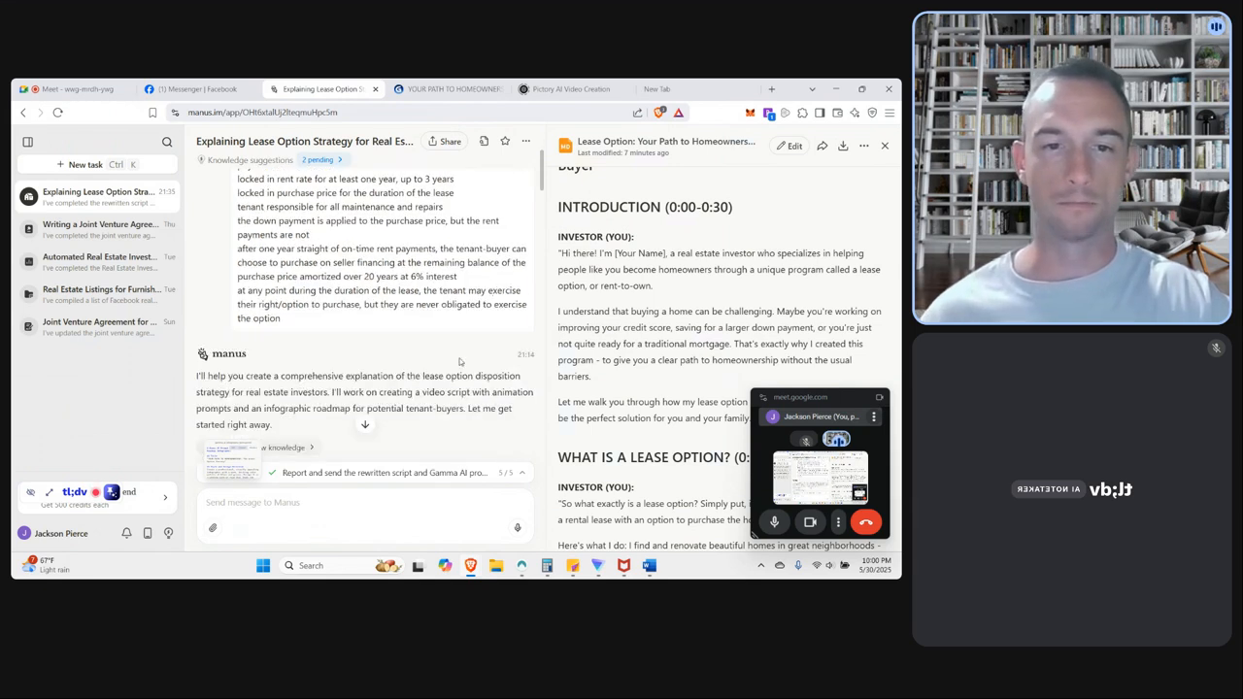
Examine the Manus task's replies and view the generated homeownership infographic at full size, then close it.
{"action": "scroll", "coordinate": [422, 348], "scroll_direction": "down", "scroll_amount": 10}
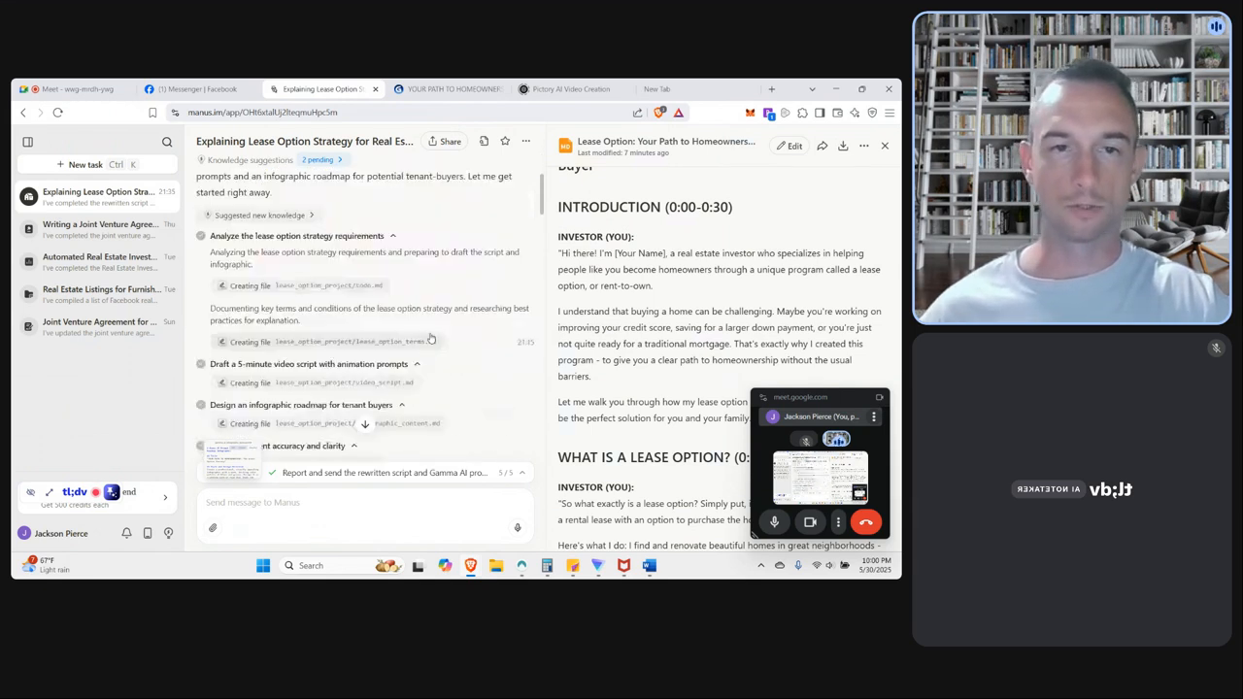
{"action": "scroll", "coordinate": [432, 335], "scroll_direction": "down", "scroll_amount": 10}
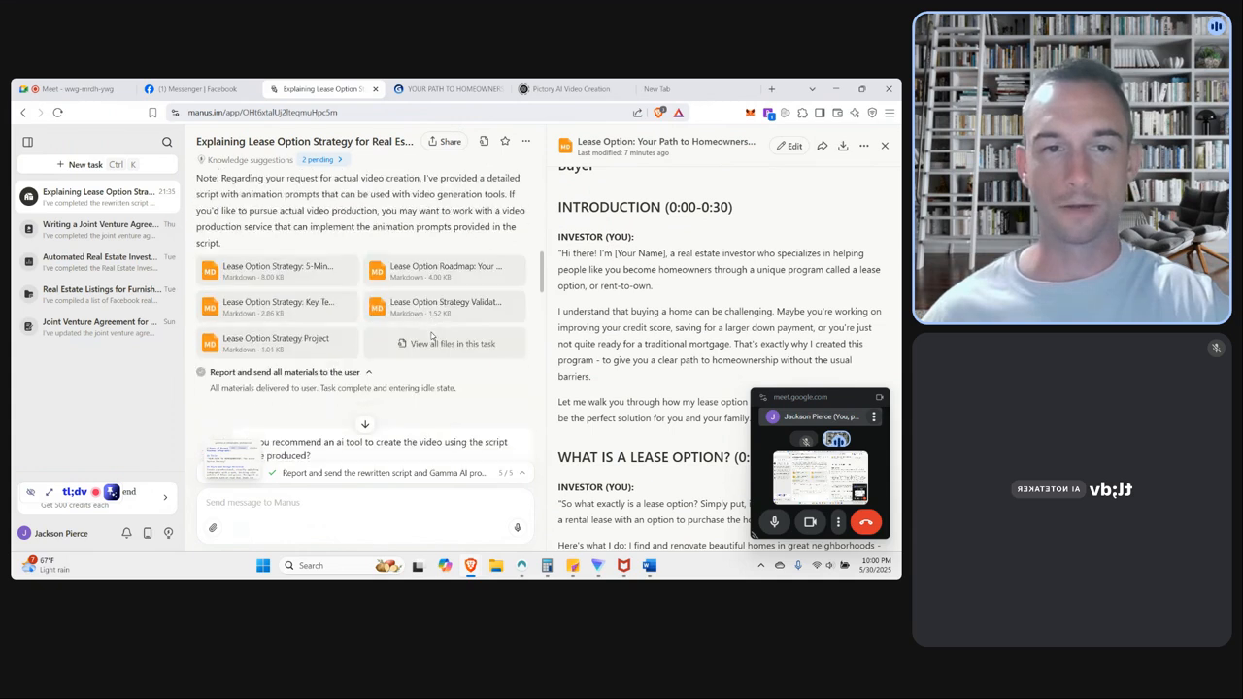
{"action": "scroll", "coordinate": [432, 335], "scroll_direction": "down", "scroll_amount": 10}
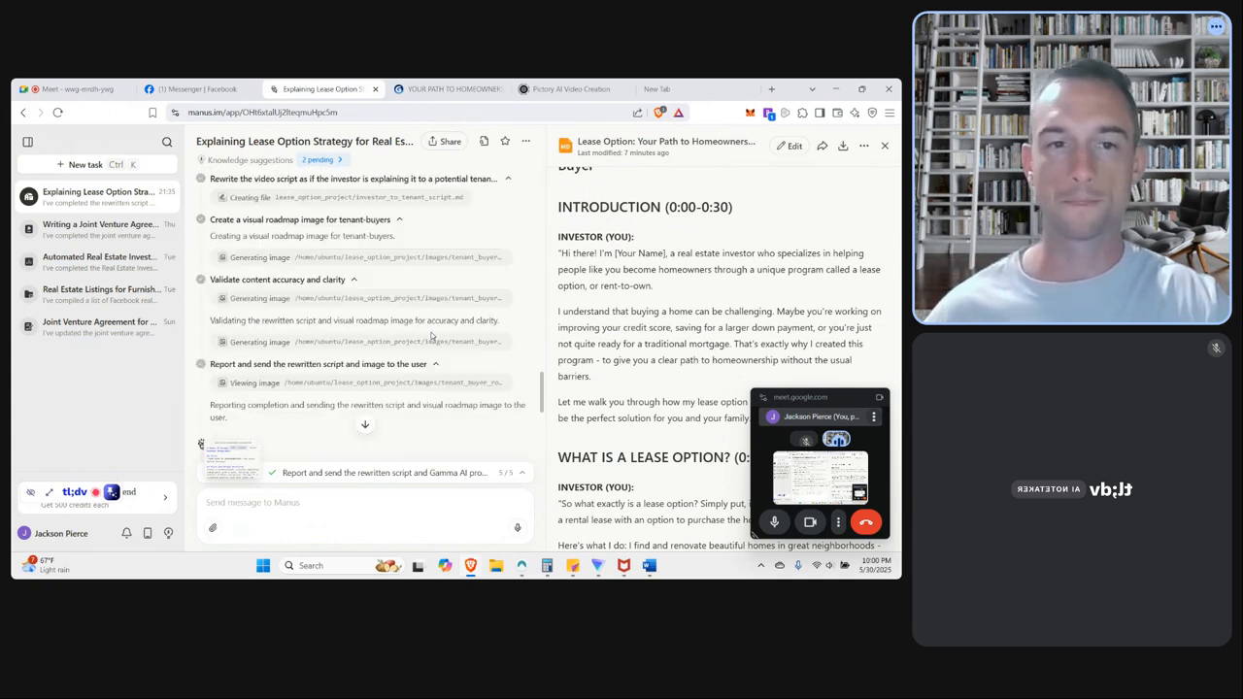
{"action": "scroll", "coordinate": [432, 350], "scroll_direction": "down", "scroll_amount": 5}
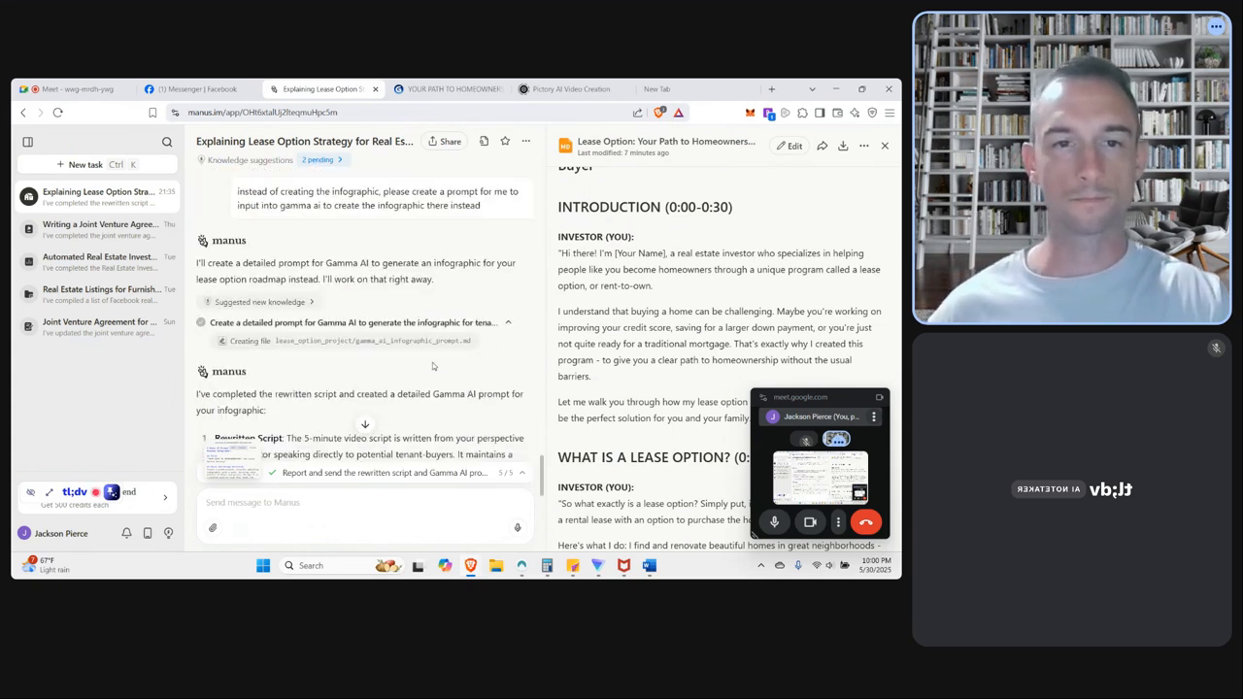
{"action": "scroll", "coordinate": [432, 360], "scroll_direction": "up", "scroll_amount": 5}
{"action": "scroll", "coordinate": [282, 243], "scroll_direction": "up", "scroll_amount": 2}
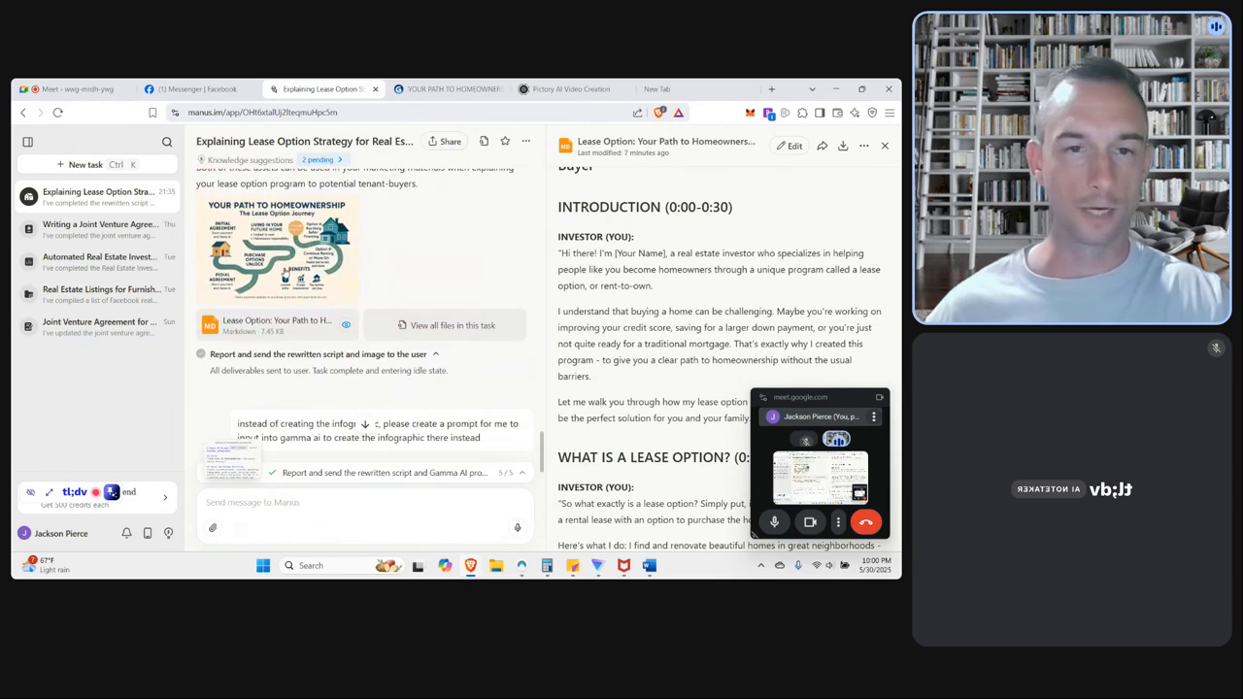
{"action": "left_click", "coordinate": [274, 264]}
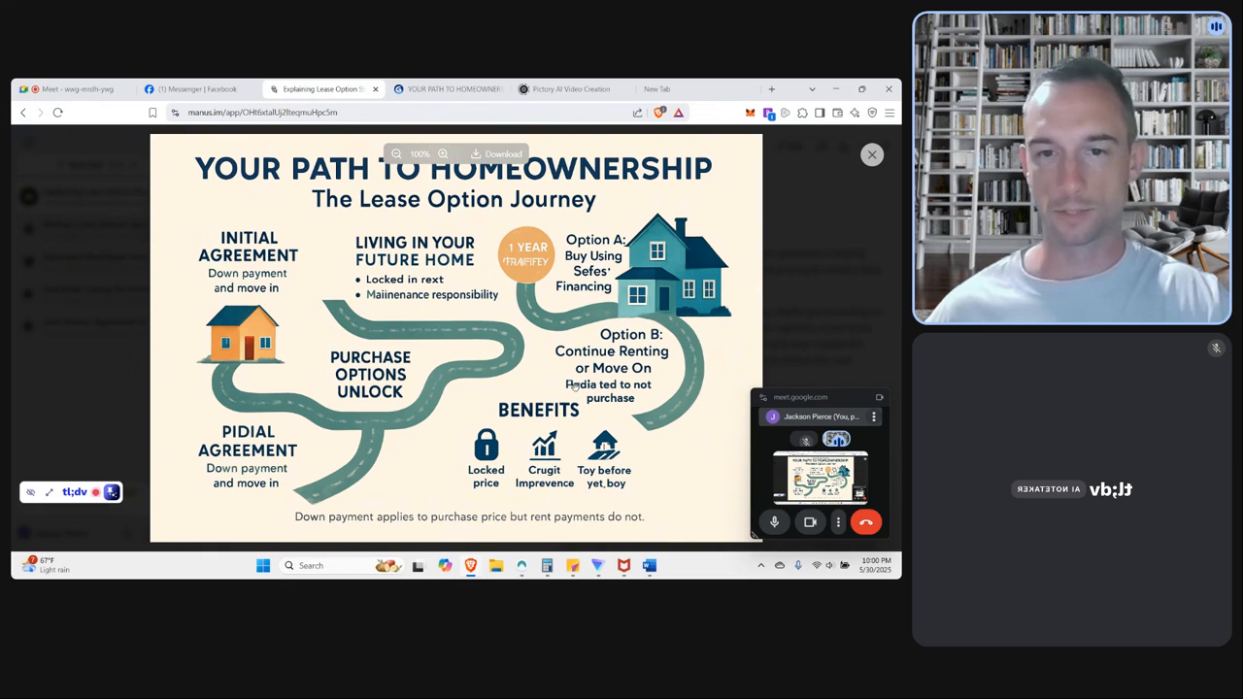
{"action": "left_click", "coordinate": [804, 262]}
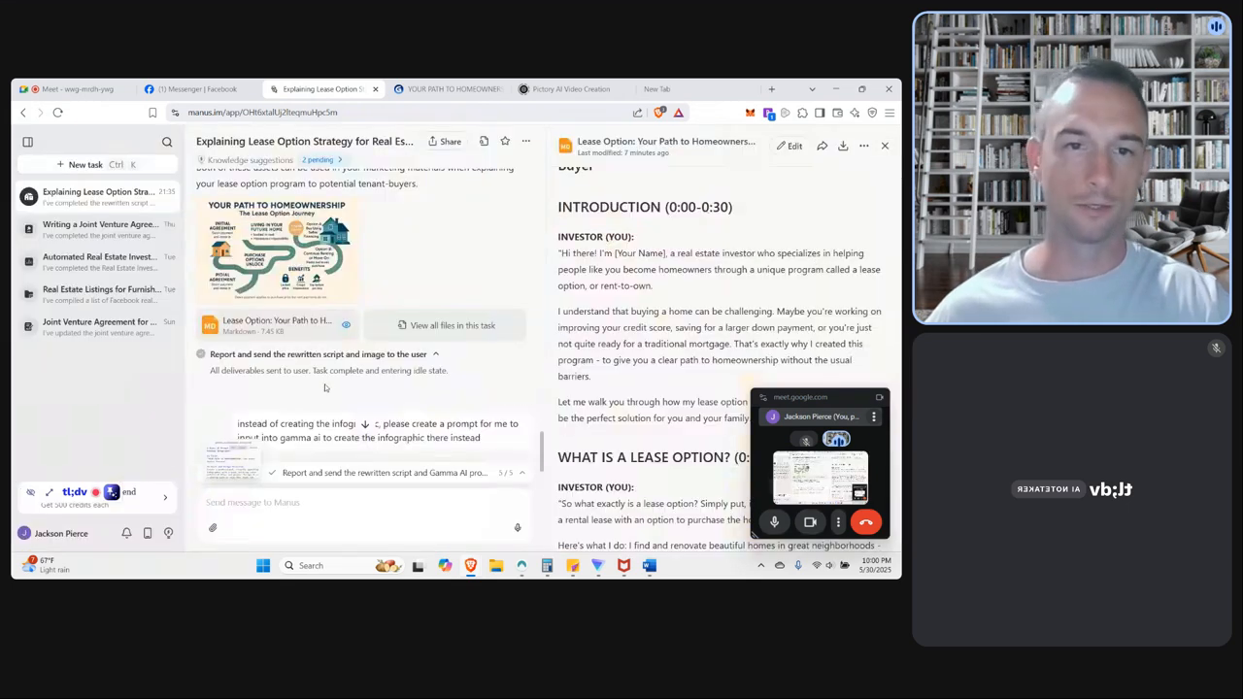
Open the Gamma AI prompt file for the lease option infographic from the final Manus deliverables.
{"action": "scroll", "coordinate": [486, 393], "scroll_direction": "down", "scroll_amount": 5}
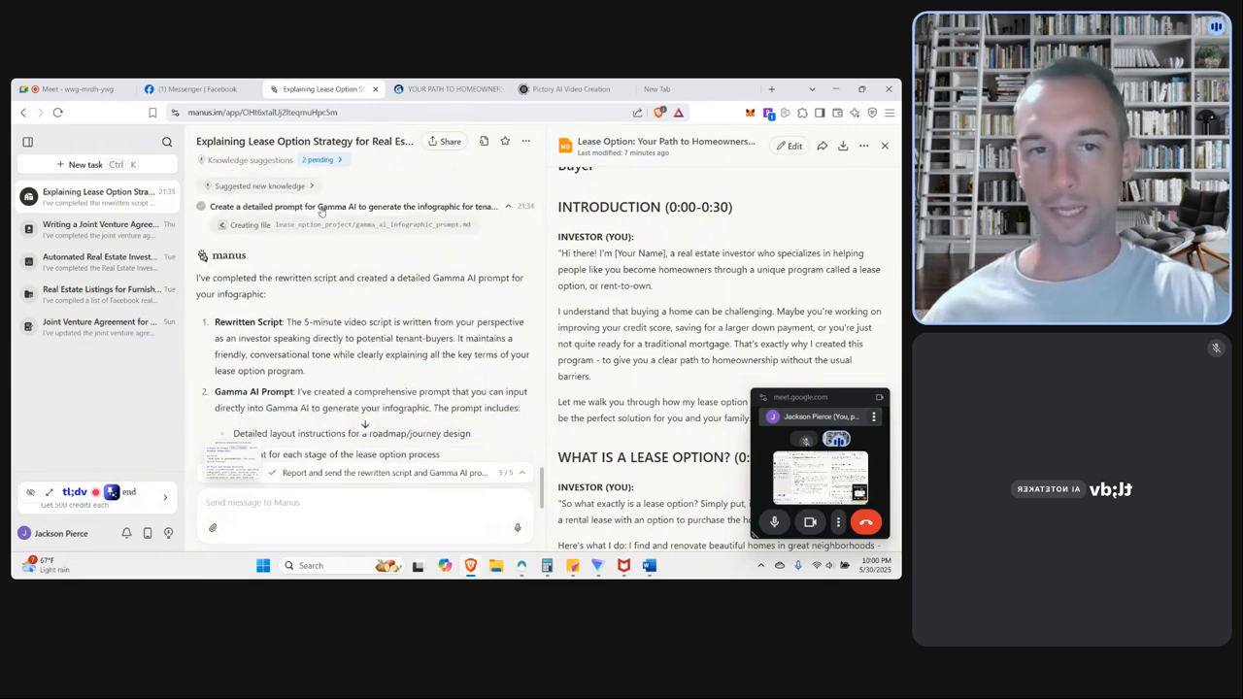
{"action": "scroll", "coordinate": [379, 333], "scroll_direction": "down", "scroll_amount": 2}
{"action": "scroll", "coordinate": [378, 334], "scroll_direction": "down", "scroll_amount": 5}
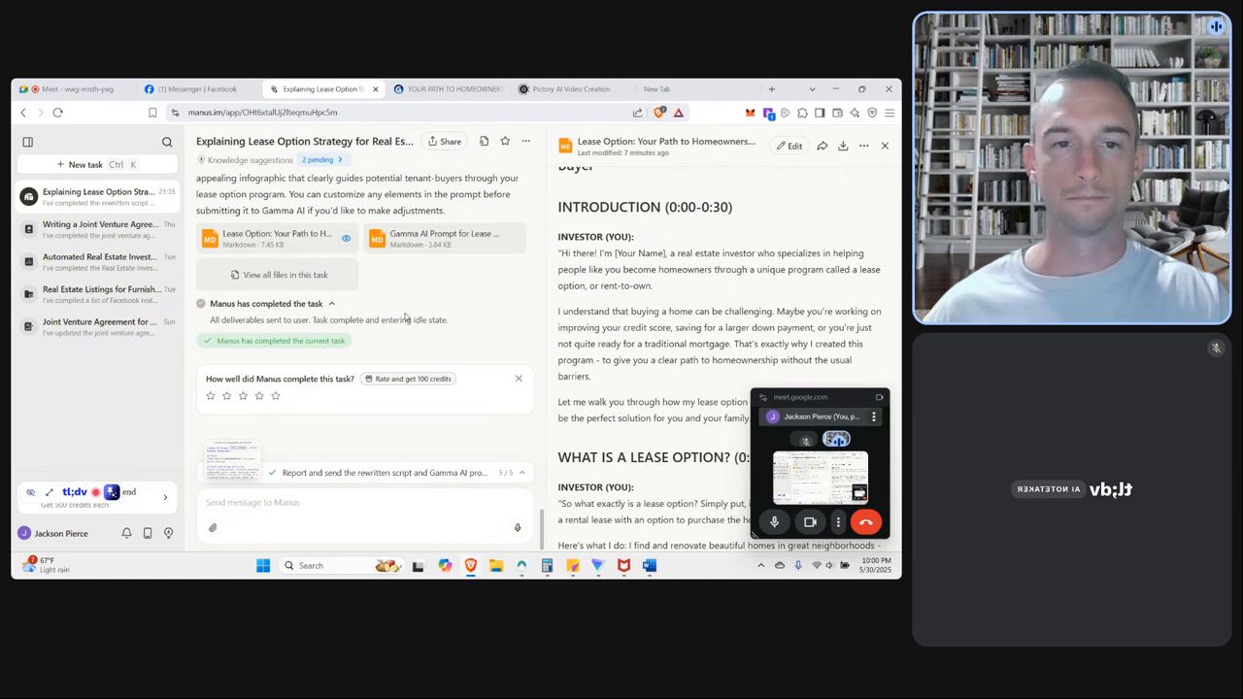
{"action": "scroll", "coordinate": [480, 324], "scroll_direction": "up", "scroll_amount": 2}
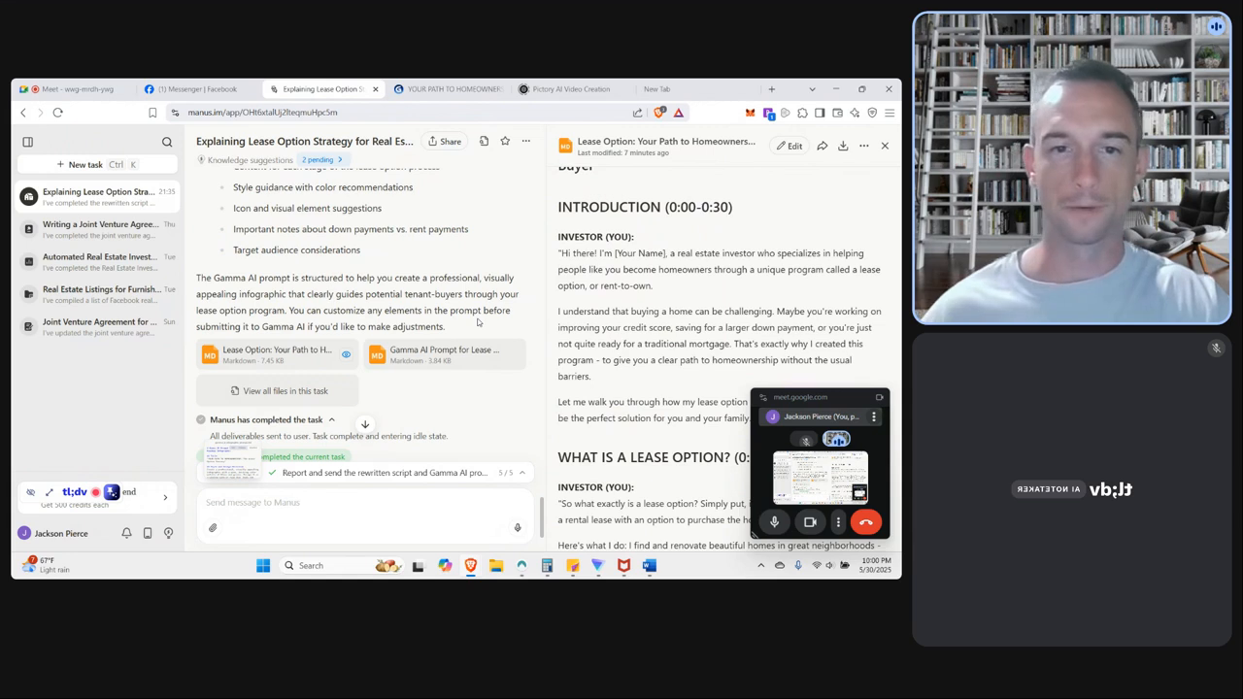
{"action": "left_click", "coordinate": [405, 357]}
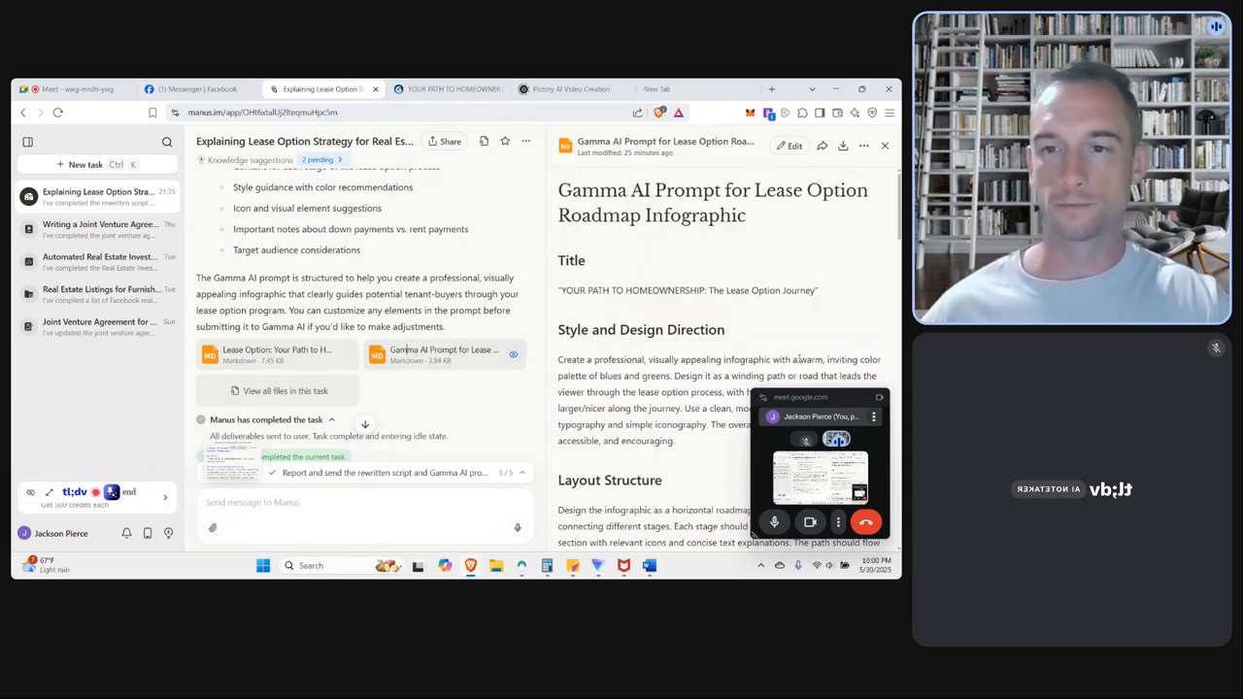
Move the meeting window off the document and copy the Gamma prompt text from the Title section through Call to Action.
{"action": "left_click_drag", "start_coordinate": [815, 397], "coordinate": [90, 381]}
{"action": "scroll", "coordinate": [717, 257], "scroll_direction": "down", "scroll_amount": 8}
{"action": "scroll", "coordinate": [707, 368], "scroll_direction": "up", "scroll_amount": 8}
{"action": "left_click_drag", "start_coordinate": [565, 254], "coordinate": [885, 526]}
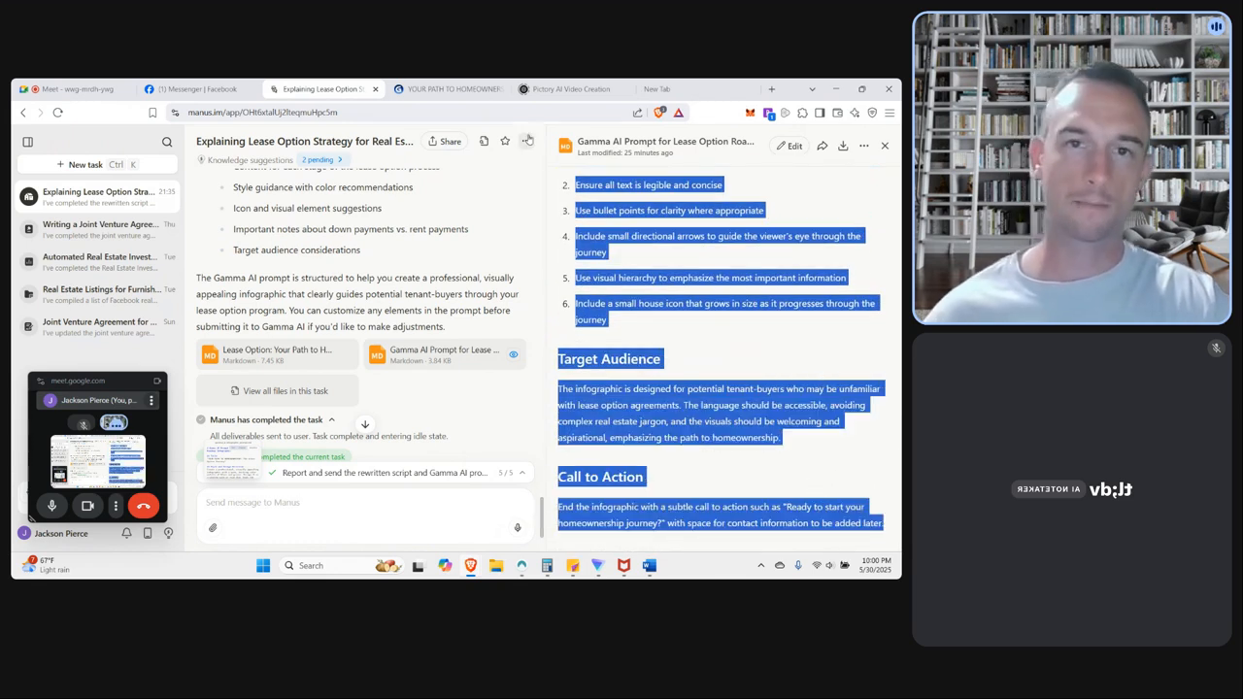
Switch to the Gamma deck on the lease option journey, move the meeting window off the slide thumbnails, and look through them.
{"action": "left_click", "coordinate": [449, 88]}
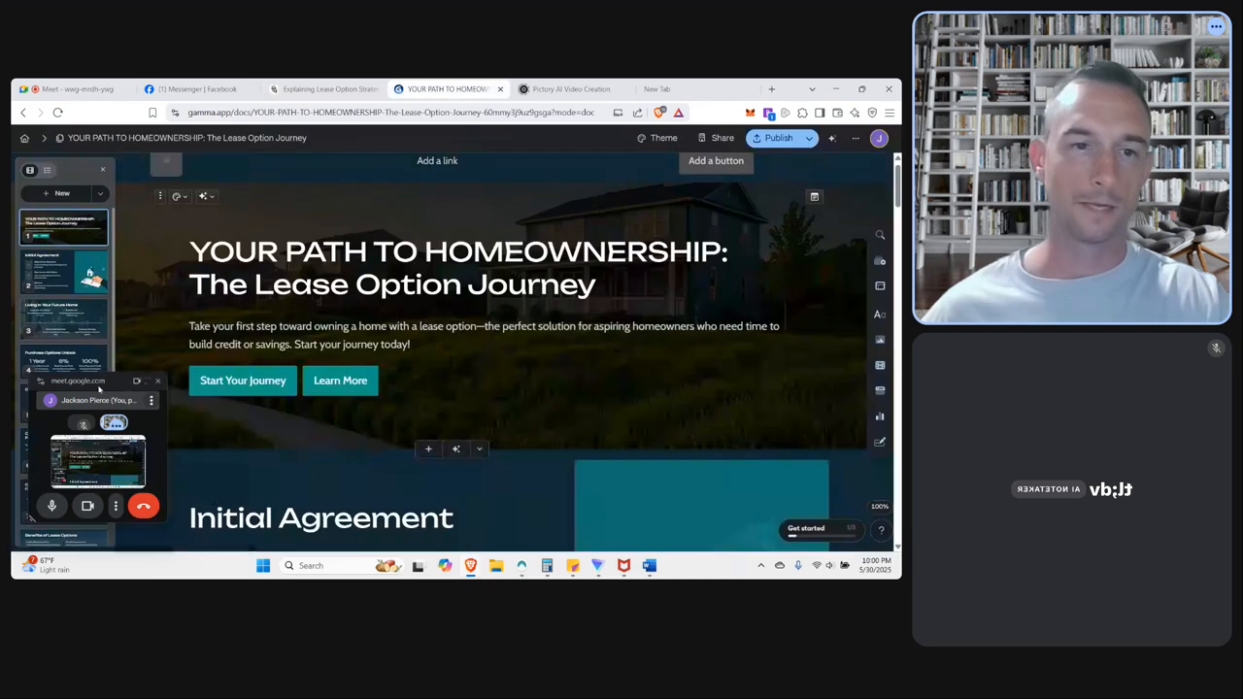
{"action": "left_click_drag", "start_coordinate": [117, 383], "coordinate": [787, 418]}
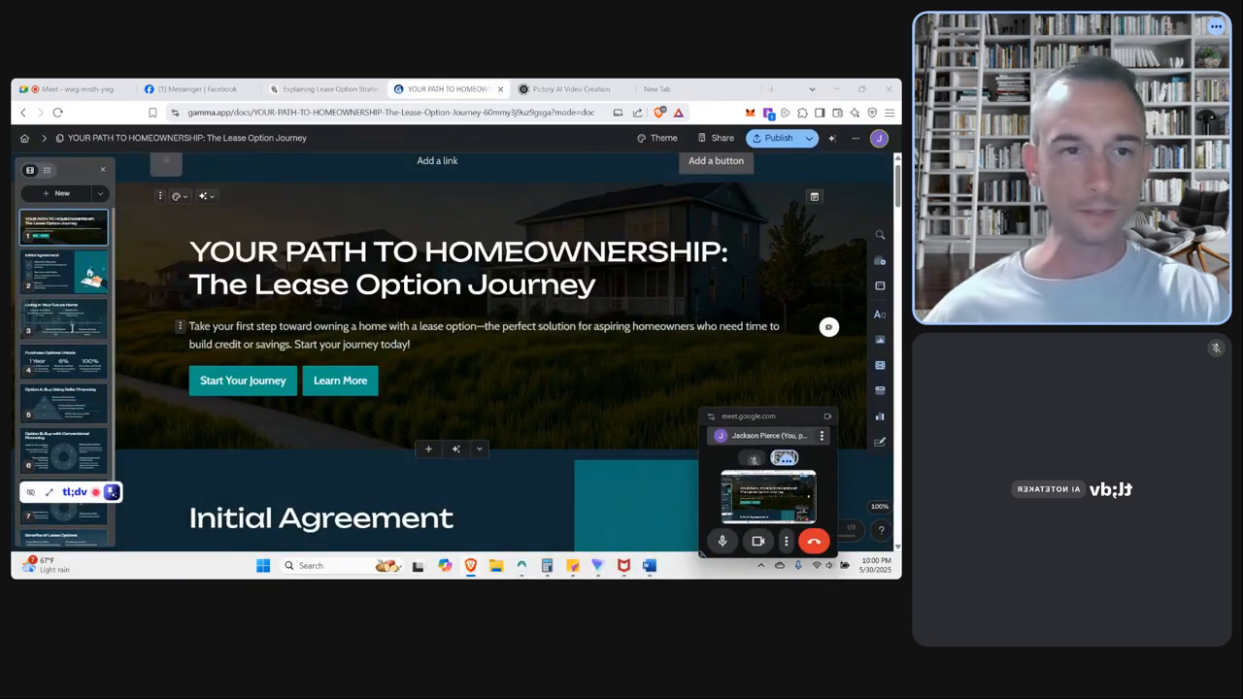
{"action": "scroll", "coordinate": [58, 305], "scroll_direction": "down", "scroll_amount": 2}
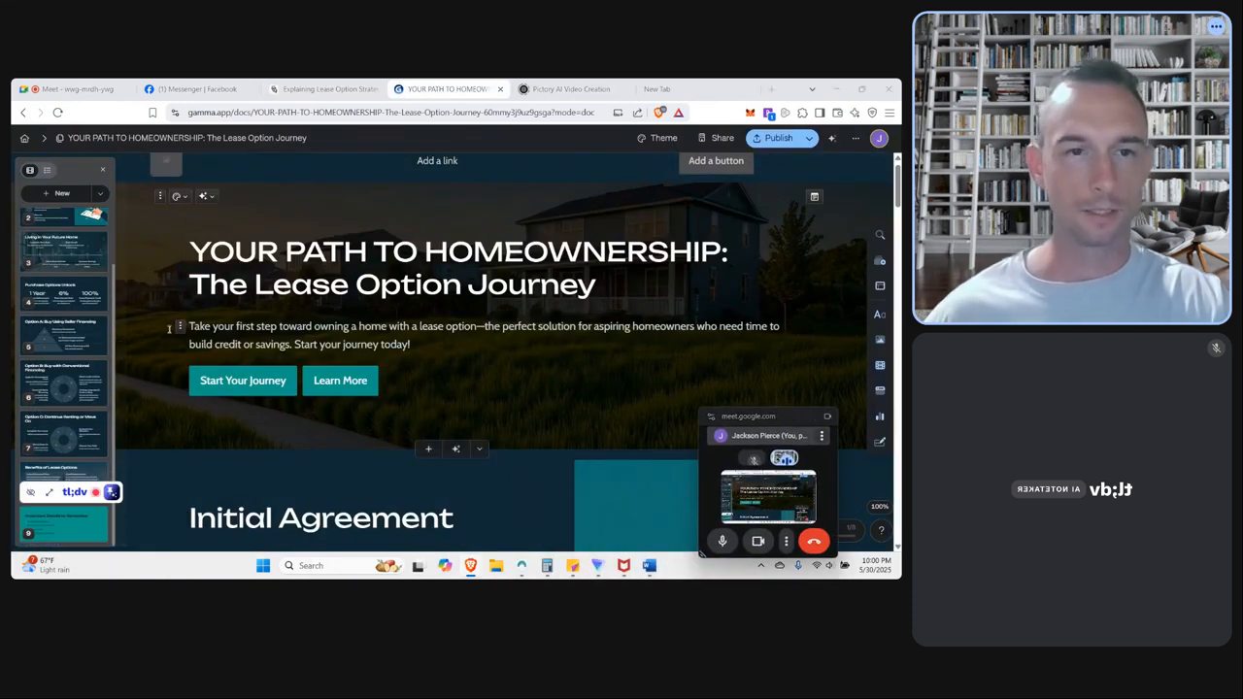
{"action": "scroll", "coordinate": [88, 359], "scroll_direction": "up", "scroll_amount": 2}
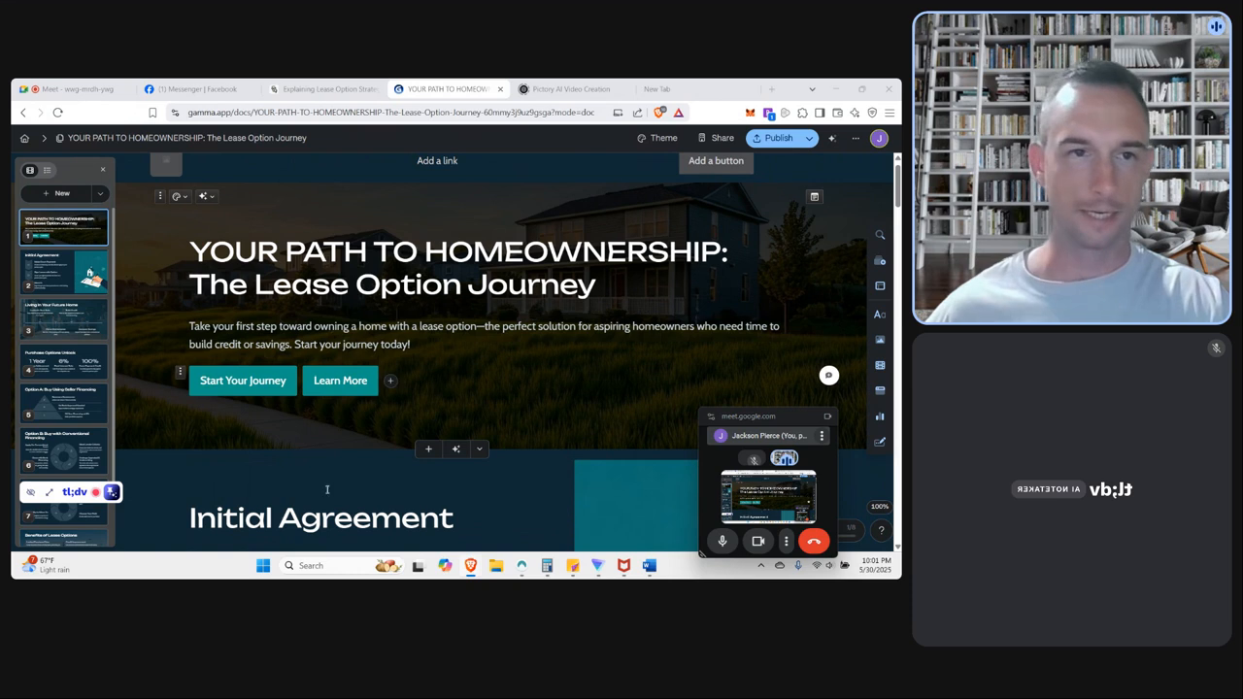
Return to the Gamma home page and start a new AI-generated creation of type Webpage.
{"action": "left_click", "coordinate": [24, 137]}
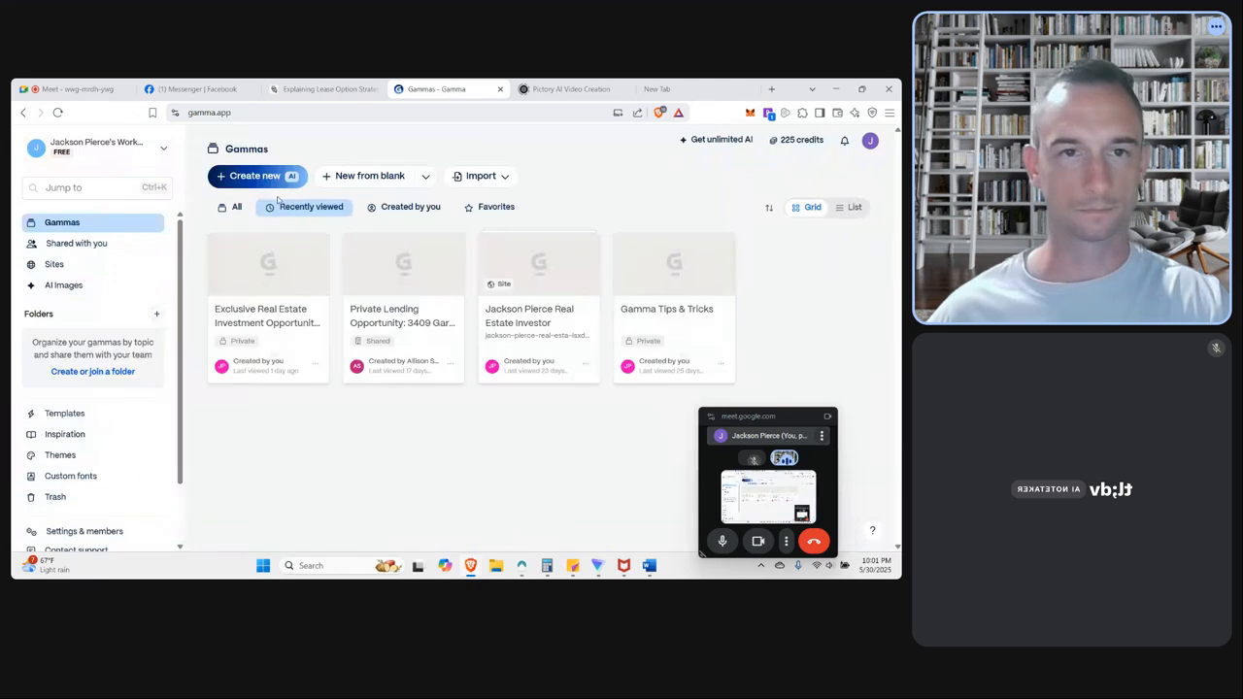
{"action": "left_click", "coordinate": [248, 183]}
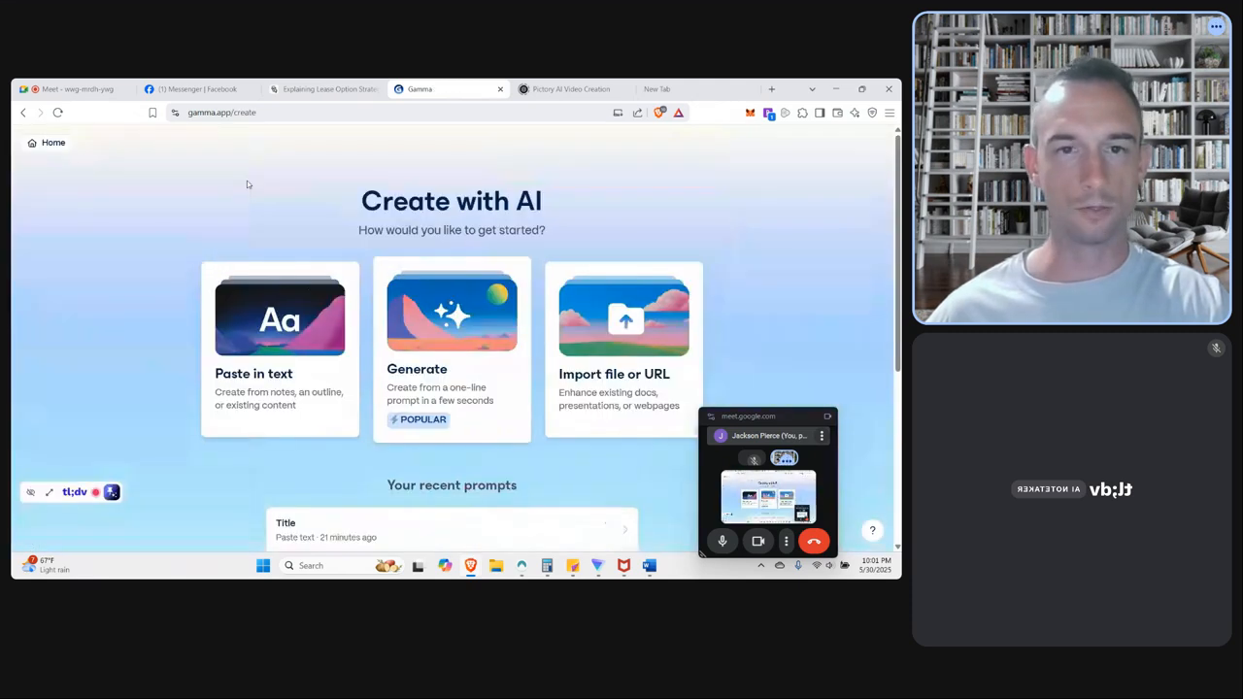
{"action": "left_click", "coordinate": [436, 356]}
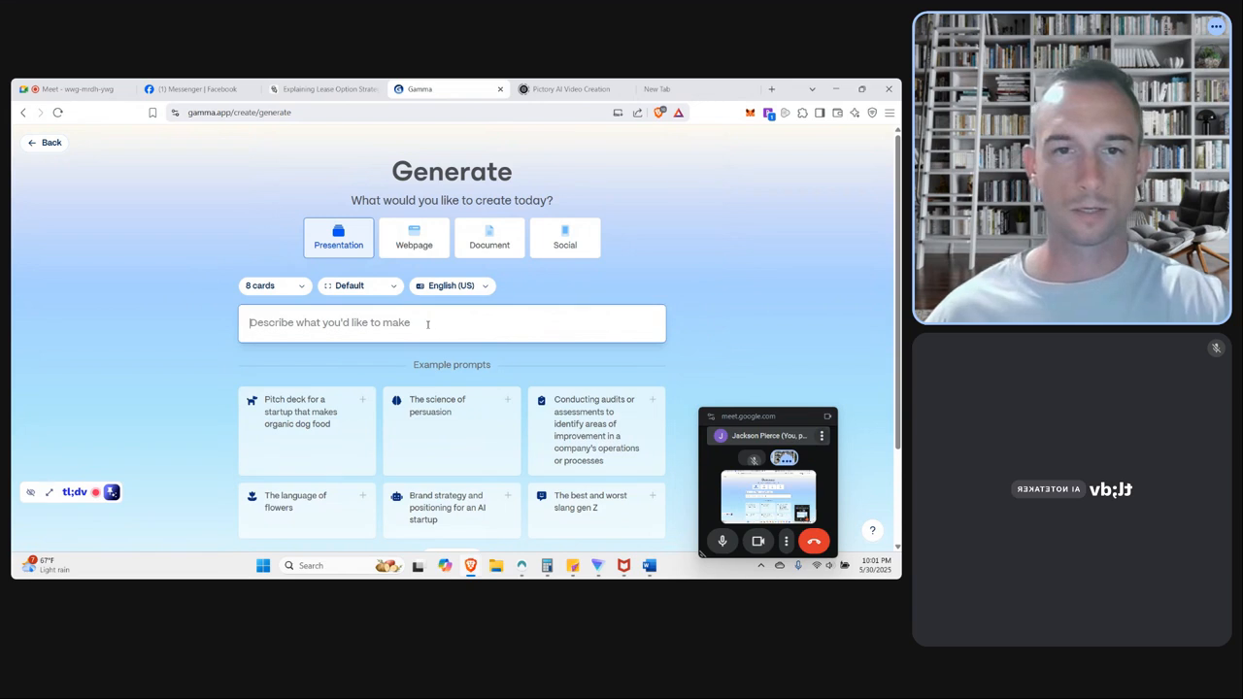
{"action": "left_click", "coordinate": [427, 245]}
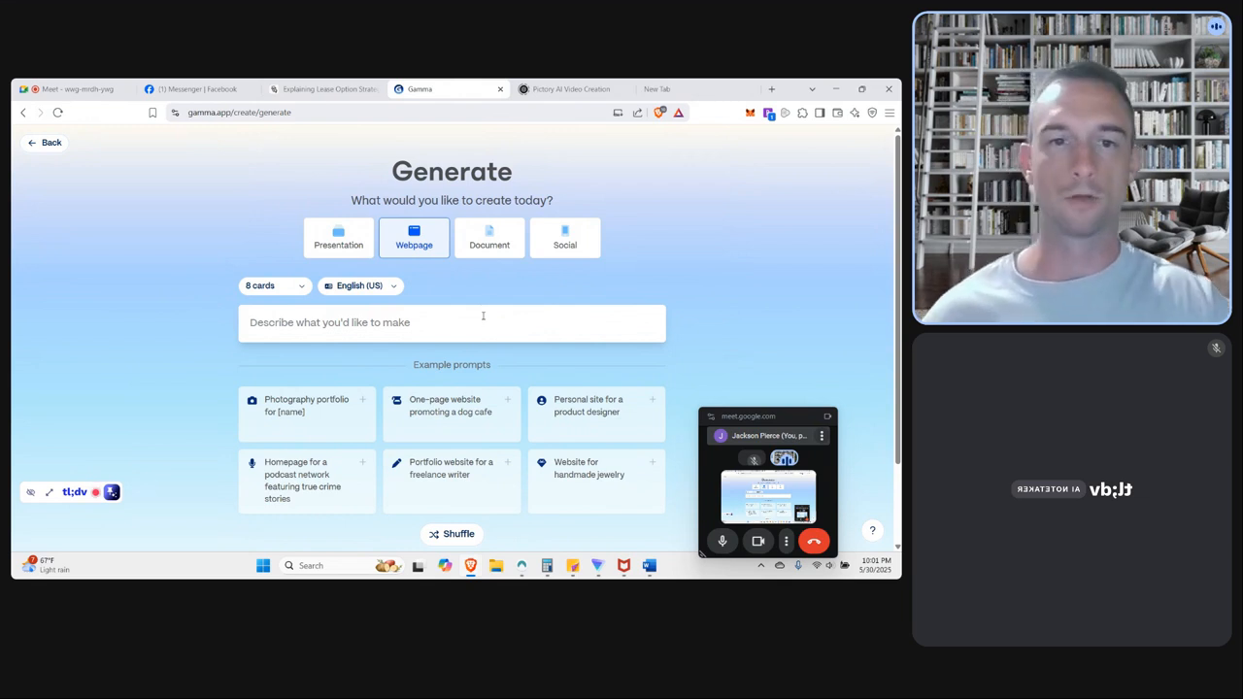
Paste the copied infographic prompt as the webpage description and highlight its opening lines.
{"action": "left_click", "coordinate": [451, 321]}
{"action": "type", "text": "Title  \"YOUR PATH TO HOMEOWNERSHIP: The Lease Option Journey\"  Style and Design Direction  Create a professional, visually appealing infographic with a warm, inviting color palette of blues and greens. Design it as a winding path or road that leads the viewer through the lease option process, with houses that progressively grow larger/nicer along the journey. Use a clean, modern design style with clear typography and simple iconography. The overall feel should be friendly, accessible, and encour"}
{"action": "scroll", "coordinate": [487, 320], "scroll_direction": "down", "scroll_amount": 2}
{"action": "left_click_drag", "start_coordinate": [454, 330], "coordinate": [291, 231]}
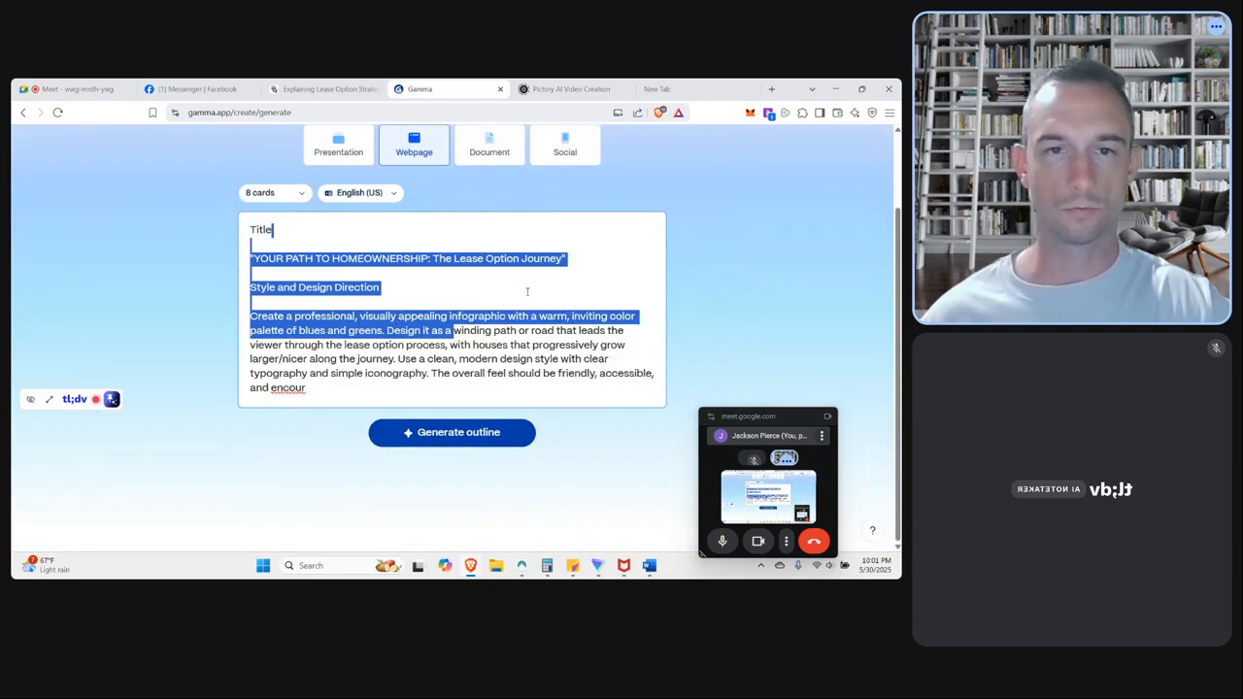
Clear the pasted infographic prompt from the webpage description.
{"action": "scroll", "coordinate": [522, 307], "scroll_direction": "up", "scroll_amount": 2}
{"action": "scroll", "coordinate": [486, 379], "scroll_direction": "down", "scroll_amount": 2}
{"action": "left_click", "coordinate": [475, 389]}
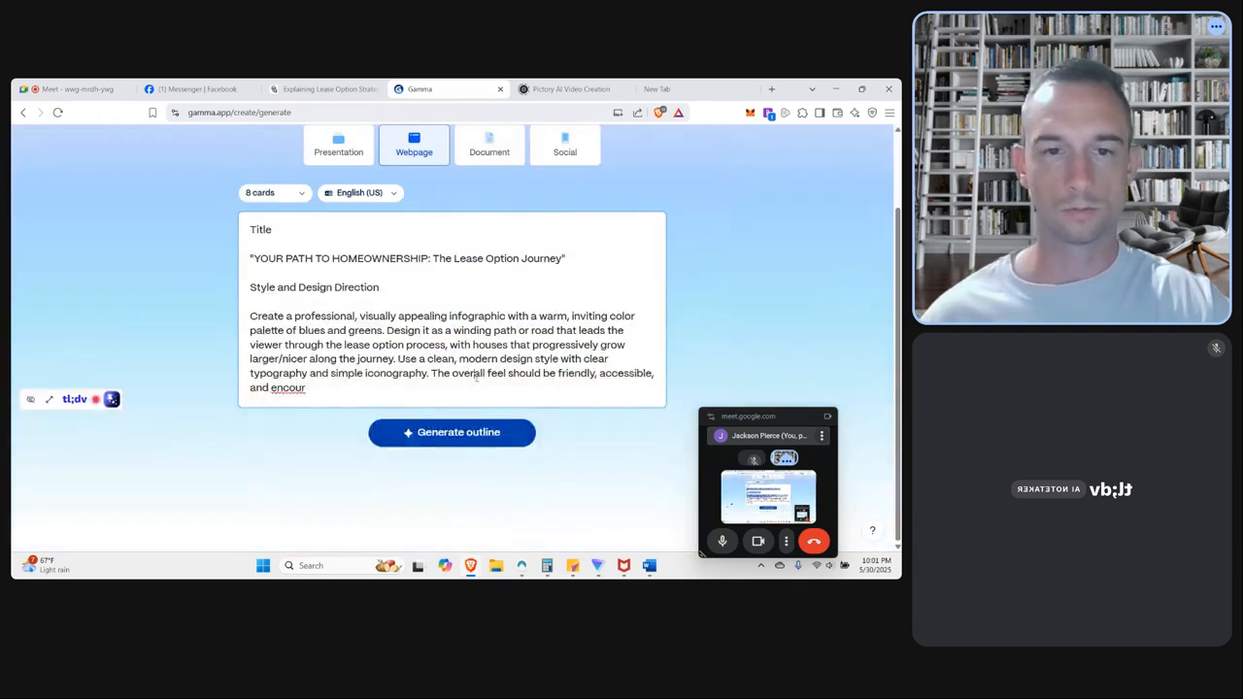
{"action": "left_click_drag", "start_coordinate": [475, 390], "coordinate": [224, 240]}
{"action": "key", "text": "BackSpace"}
Copy the highlighted infographic prompt from the Manus document again and paste it as the description in Gamma.
{"action": "left_click", "coordinate": [319, 90]}
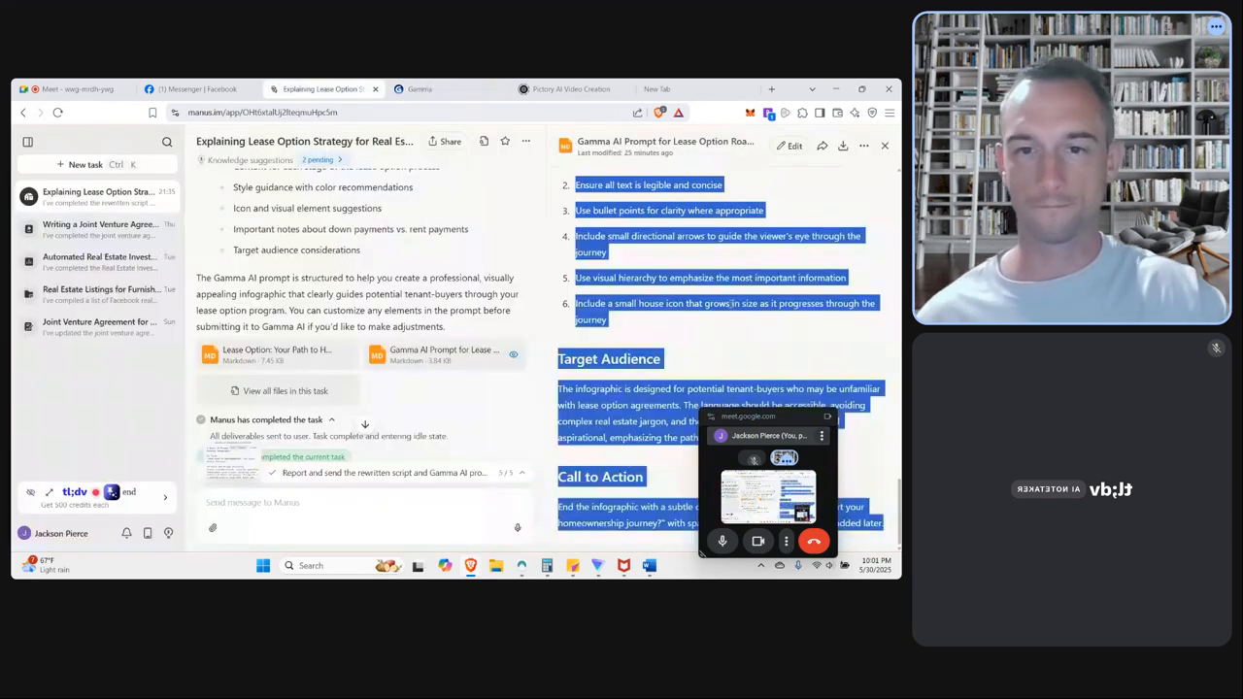
{"action": "right_click", "coordinate": [358, 299]}
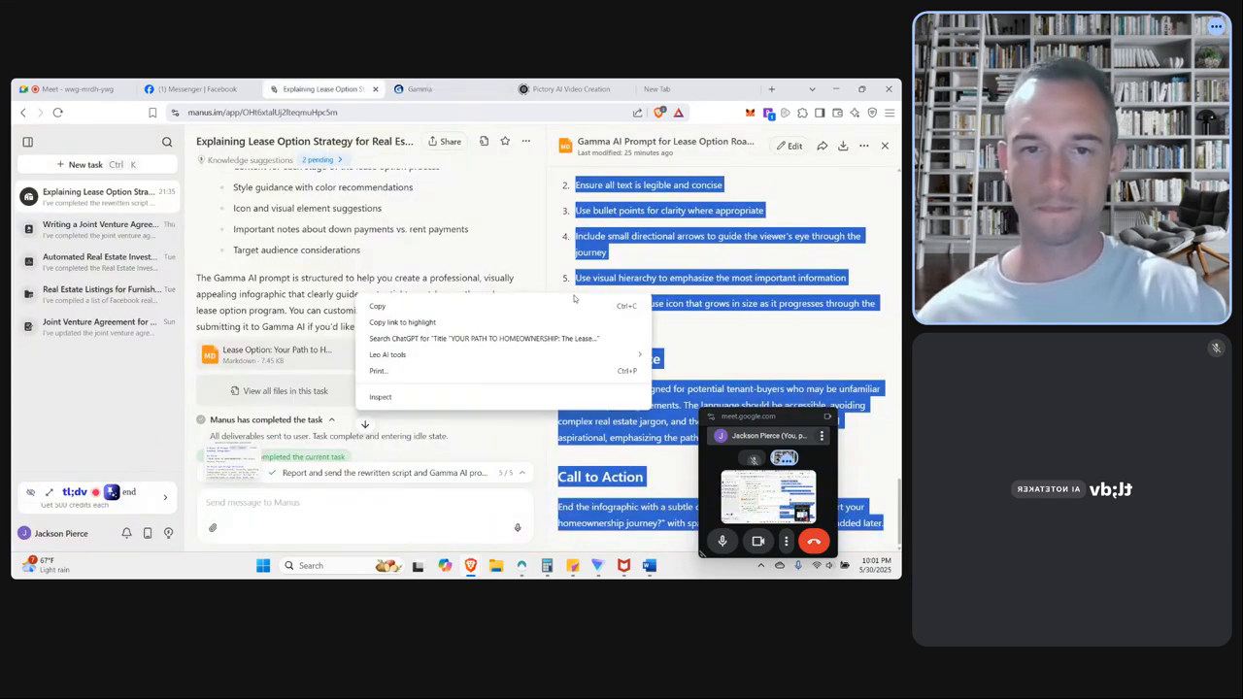
{"action": "left_click", "coordinate": [445, 305]}
{"action": "left_click", "coordinate": [419, 88]}
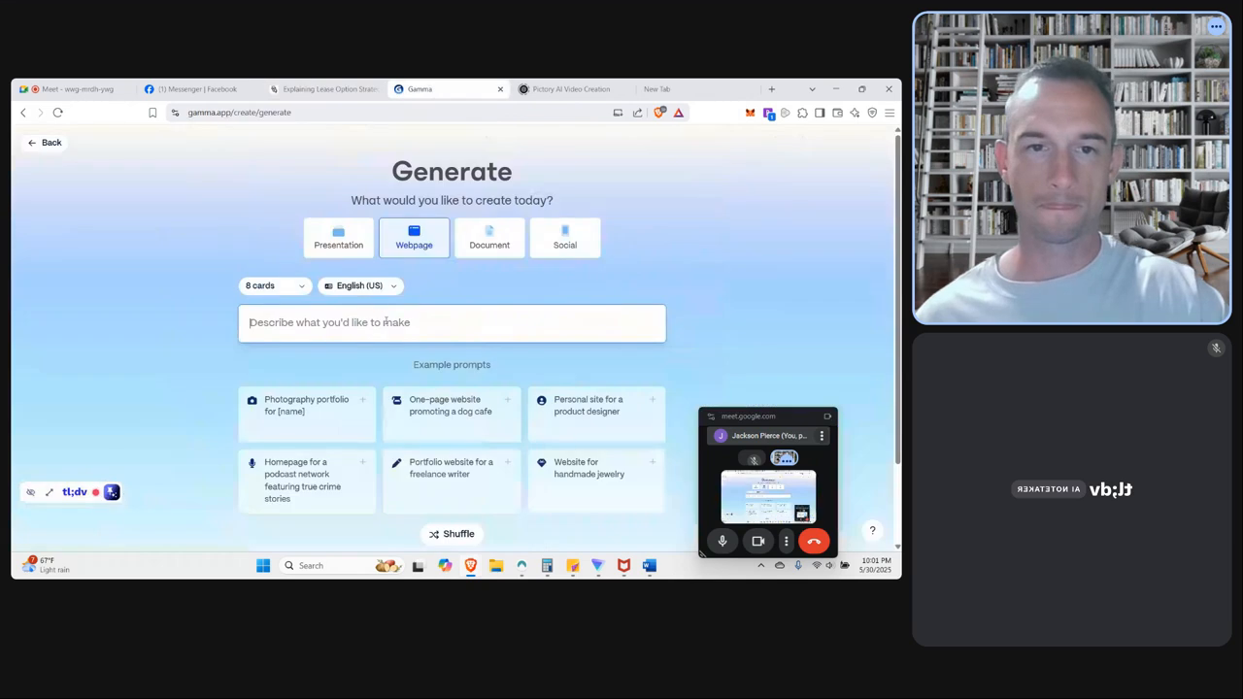
{"action": "right_click", "coordinate": [350, 315]}
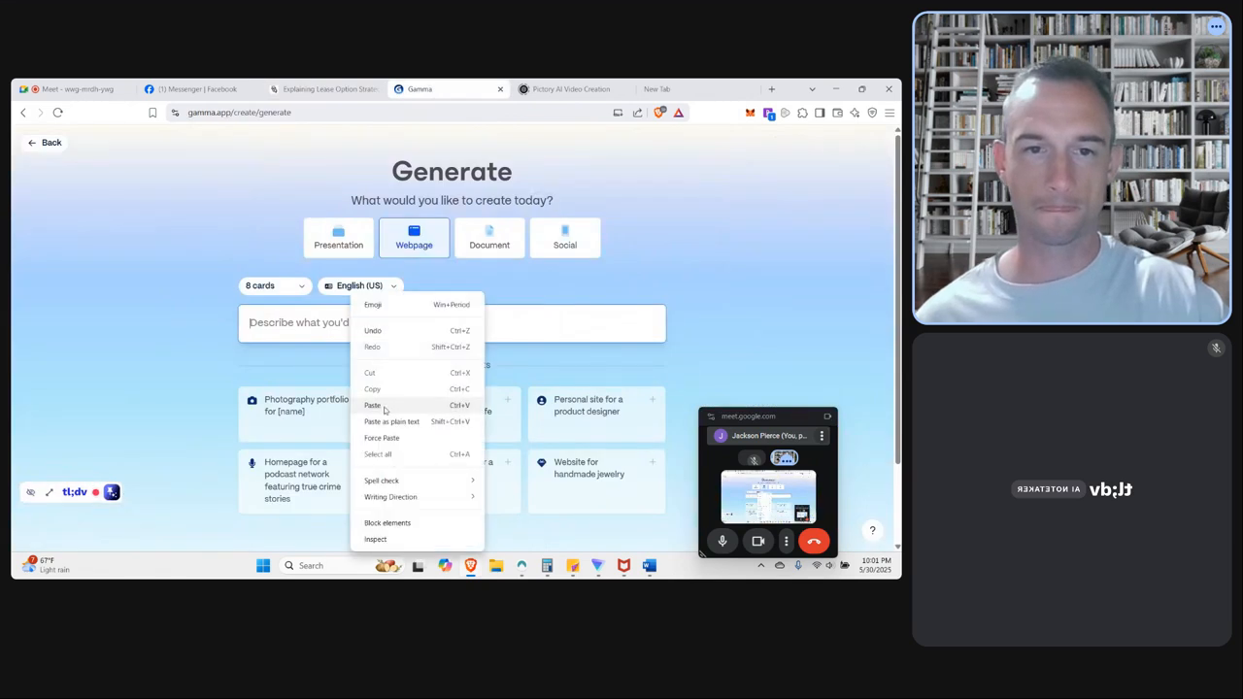
{"action": "left_click", "coordinate": [386, 407]}
{"action": "scroll", "coordinate": [398, 408], "scroll_direction": "down", "scroll_amount": 2}
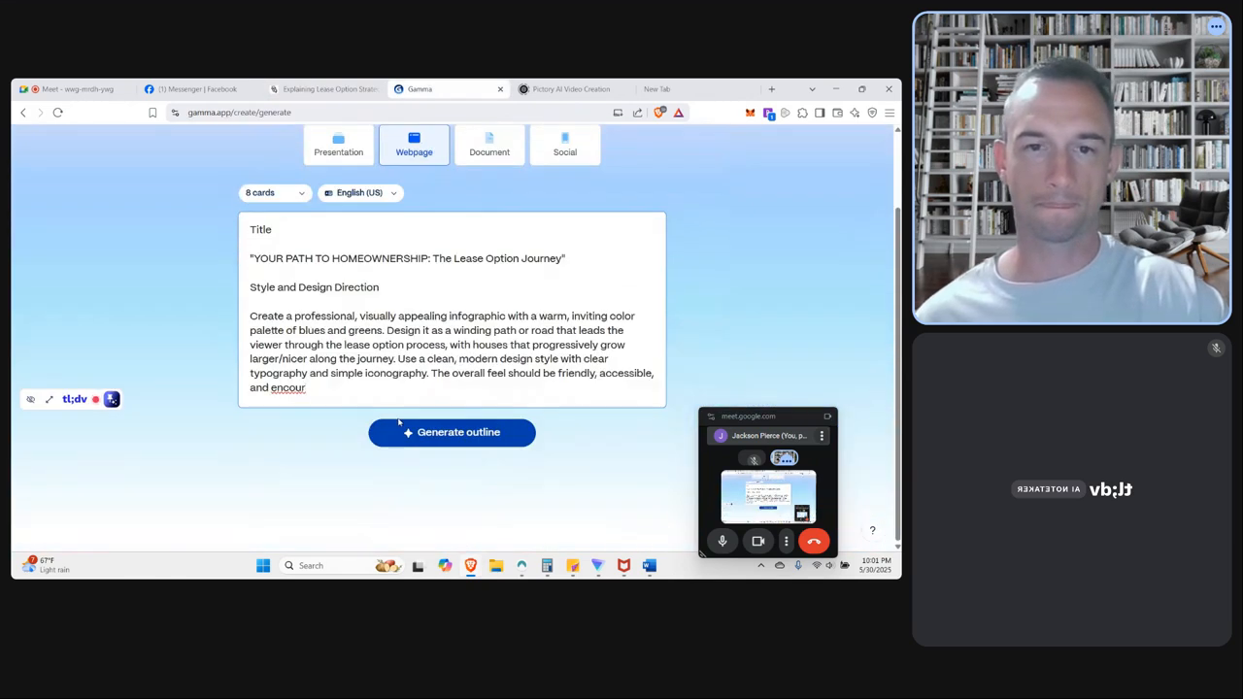
{"action": "scroll", "coordinate": [399, 419], "scroll_direction": "up", "scroll_amount": 2}
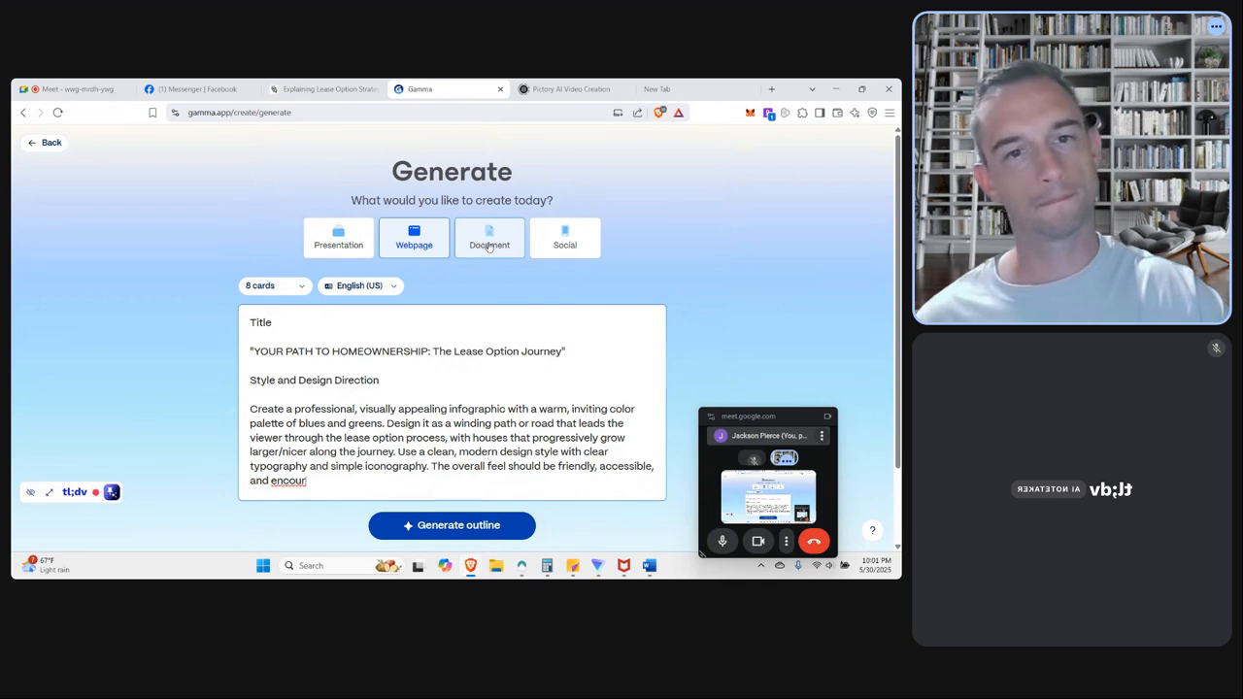
Keep Webpage as the creation type and generate an 8-card outline from the pasted prompt.
{"action": "left_click", "coordinate": [488, 246]}
{"action": "left_click", "coordinate": [356, 245]}
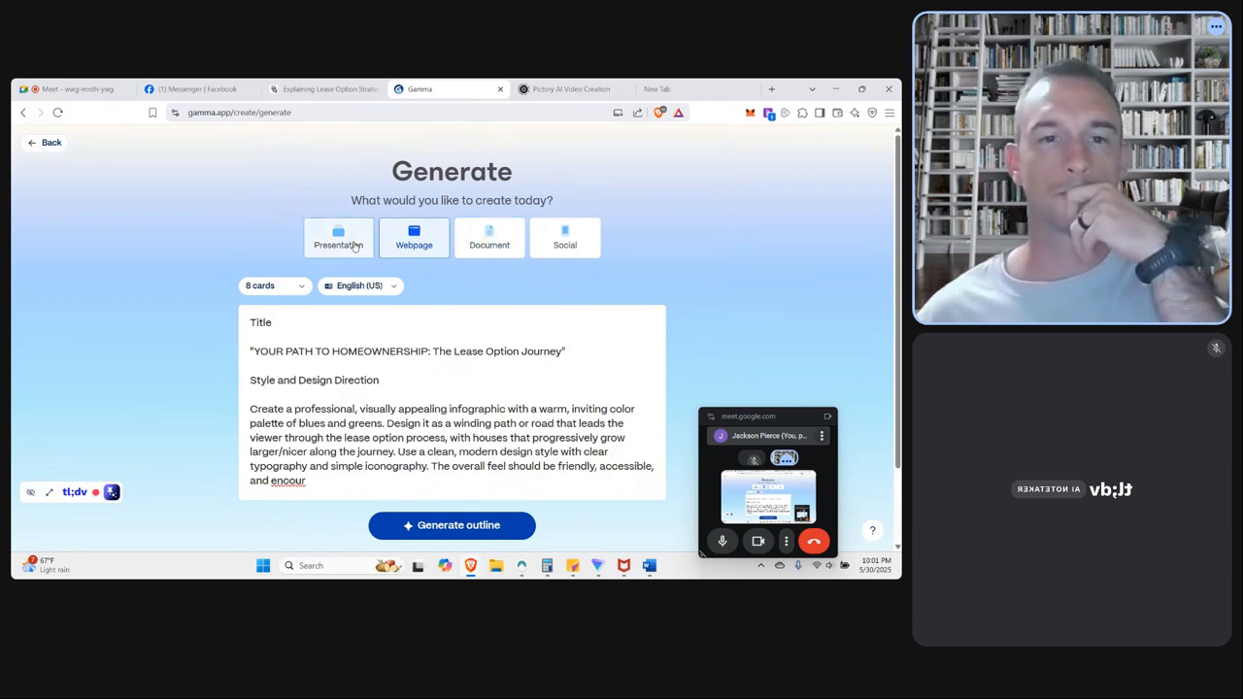
{"action": "left_click", "coordinate": [430, 246]}
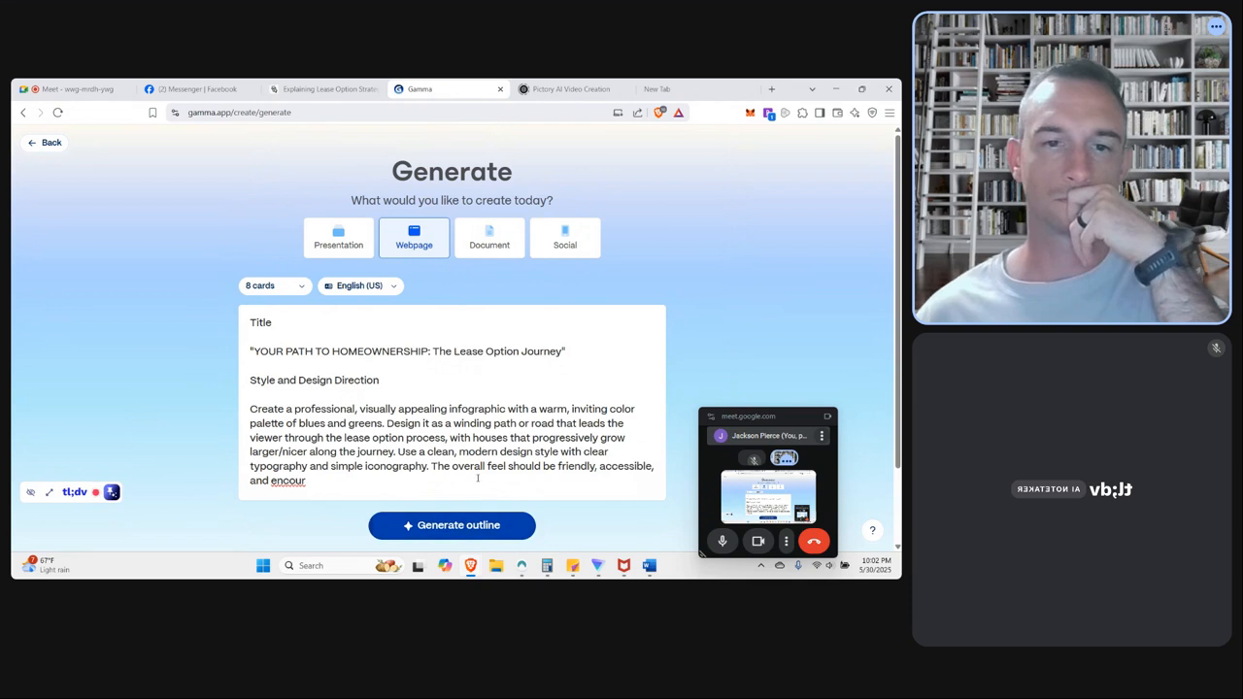
{"action": "scroll", "coordinate": [477, 481], "scroll_direction": "down", "scroll_amount": 1}
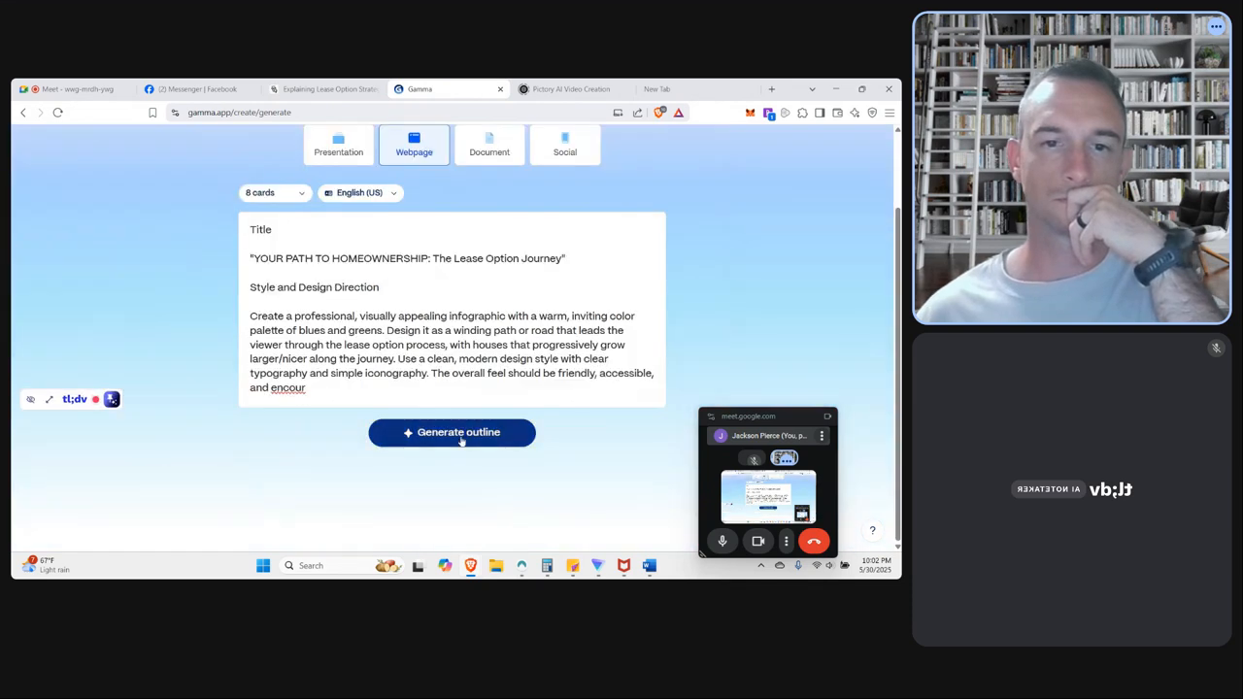
{"action": "scroll", "coordinate": [461, 440], "scroll_direction": "up", "scroll_amount": 1}
{"action": "left_click", "coordinate": [458, 525]}
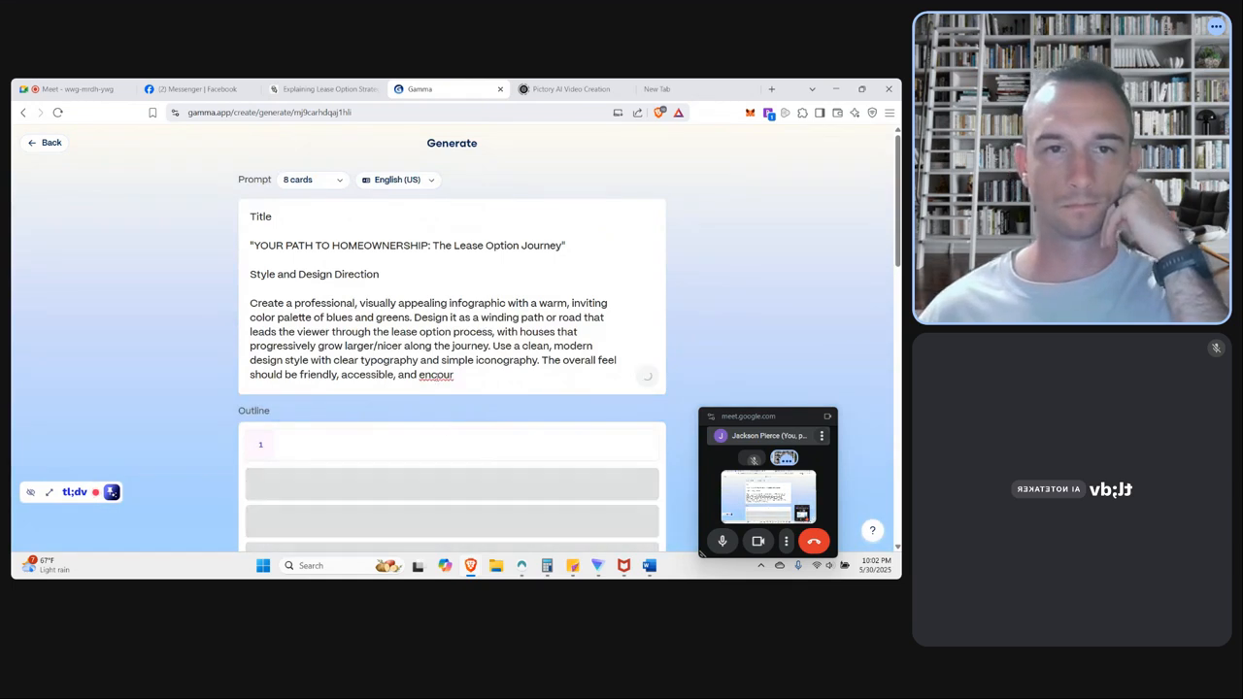
Review the webpage outline of the lease option journey from the title card through the last card.
{"action": "scroll", "coordinate": [432, 398], "scroll_direction": "down", "scroll_amount": 4}
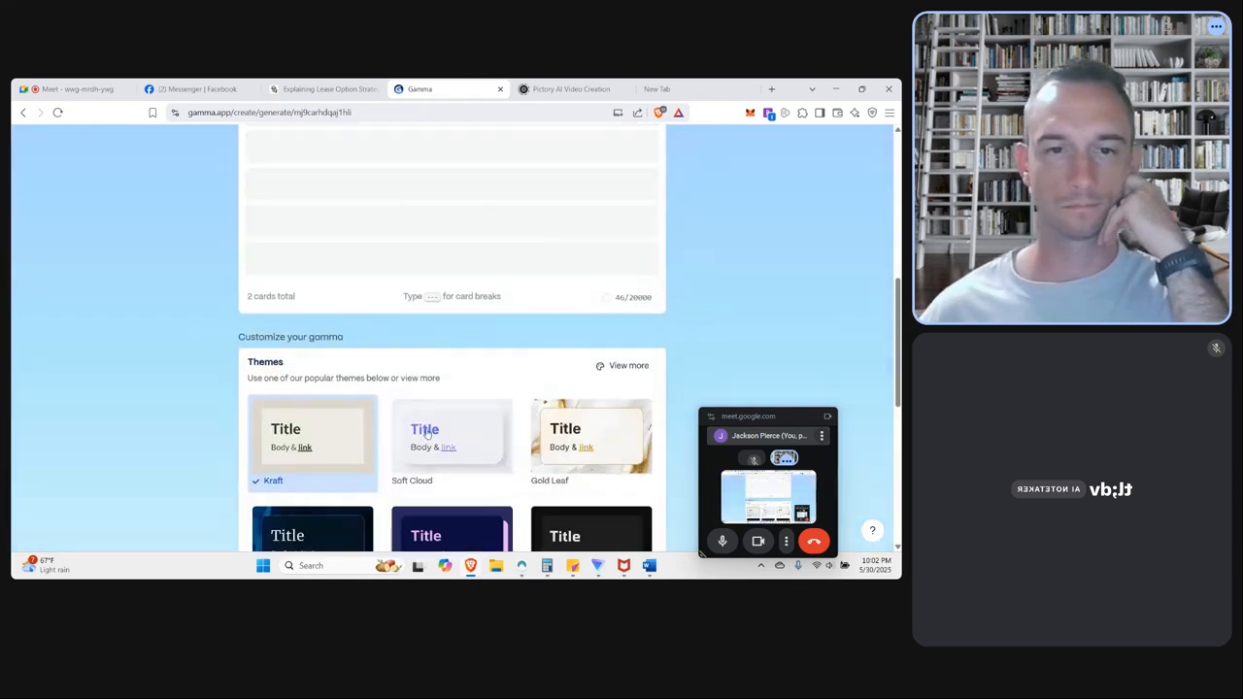
{"action": "scroll", "coordinate": [432, 422], "scroll_direction": "up", "scroll_amount": 5}
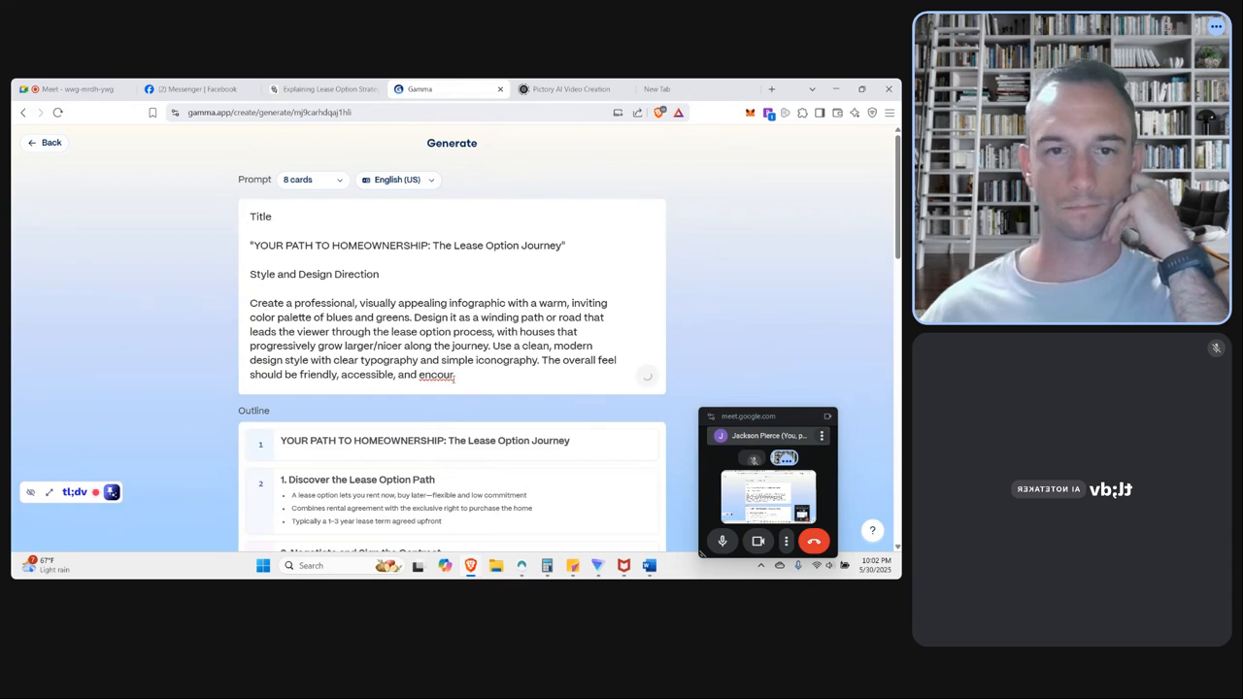
{"action": "scroll", "coordinate": [469, 347], "scroll_direction": "down", "scroll_amount": 5}
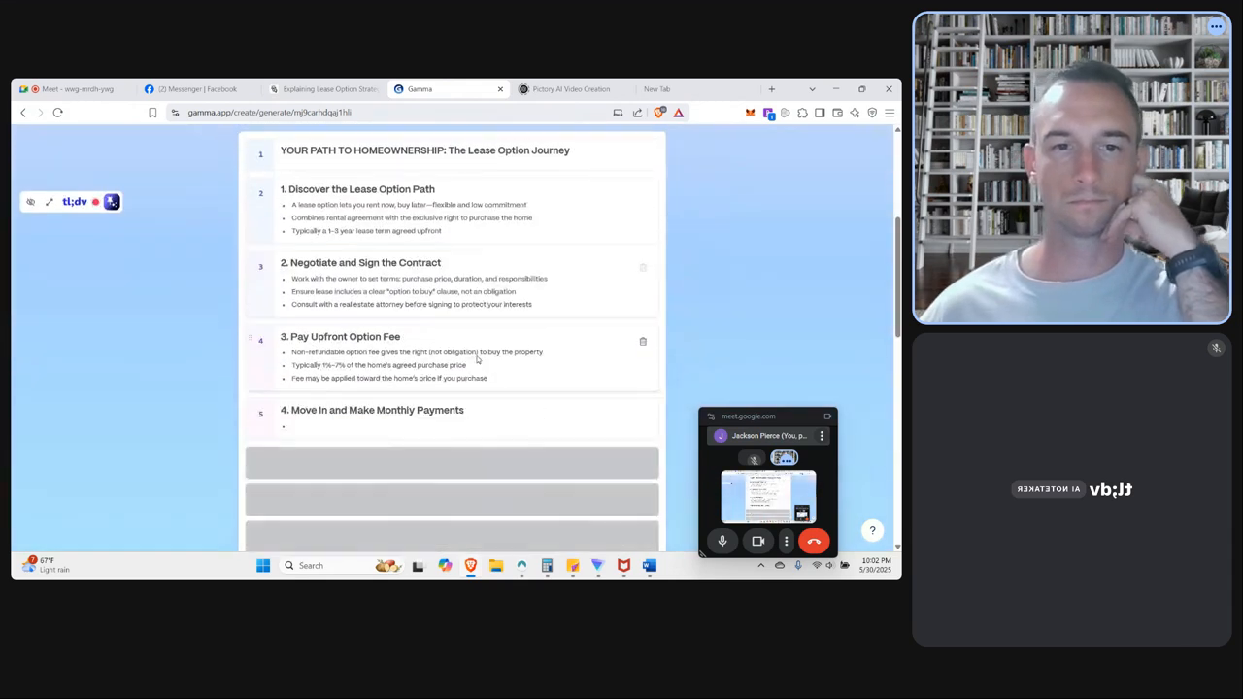
{"action": "scroll", "coordinate": [494, 377], "scroll_direction": "down", "scroll_amount": 1}
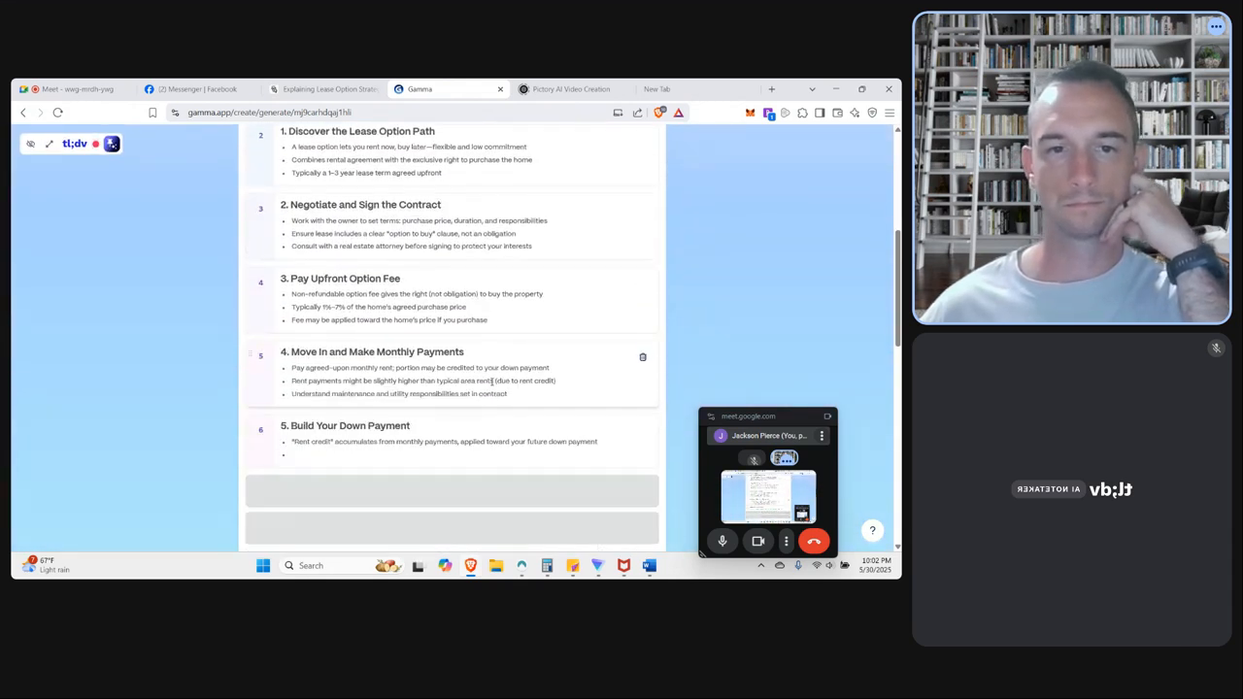
{"action": "scroll", "coordinate": [504, 393], "scroll_direction": "down", "scroll_amount": 2}
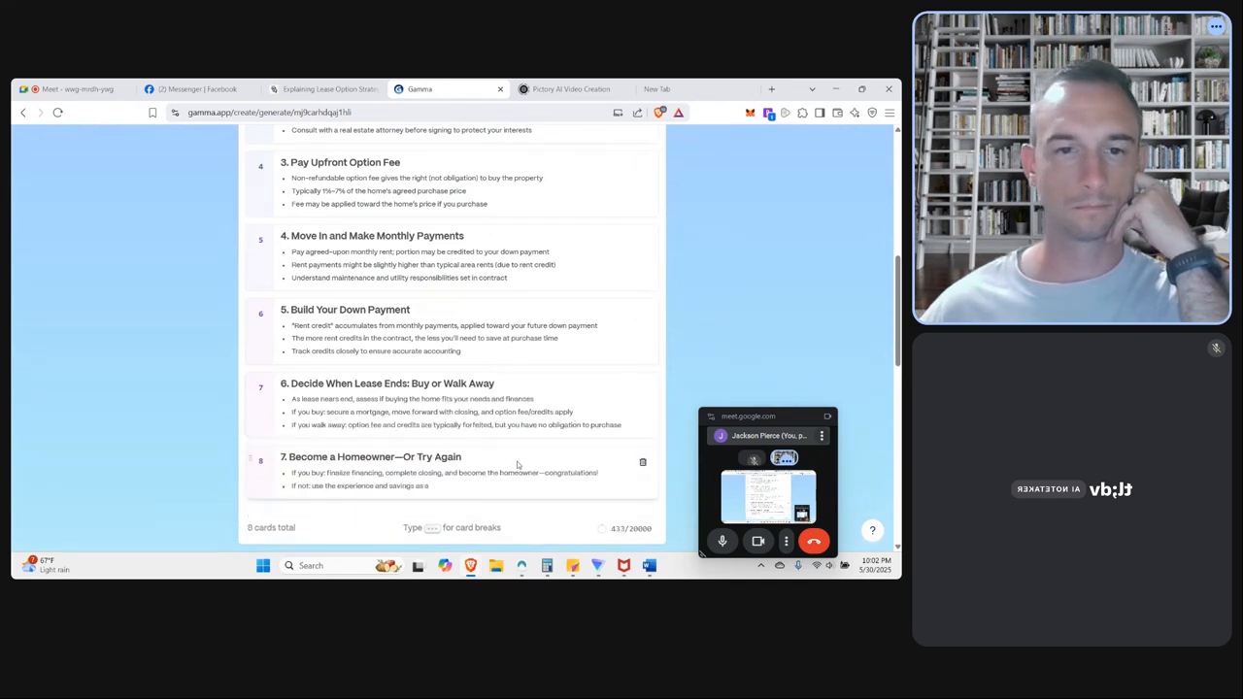
{"action": "scroll", "coordinate": [520, 463], "scroll_direction": "down", "scroll_amount": 2}
{"action": "scroll", "coordinate": [456, 393], "scroll_direction": "up", "scroll_amount": 10}
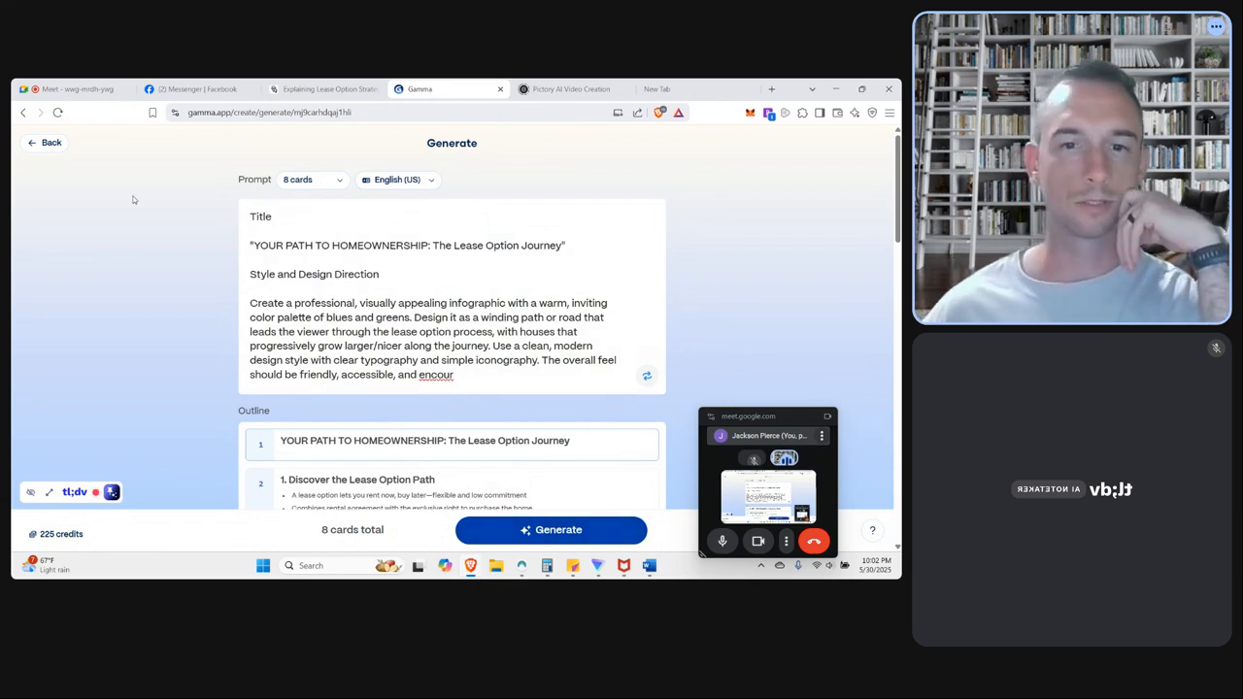
Return to the generation setup, change the creation type to Social, and generate the outline with 8 portrait cards.
{"action": "left_click", "coordinate": [54, 147]}
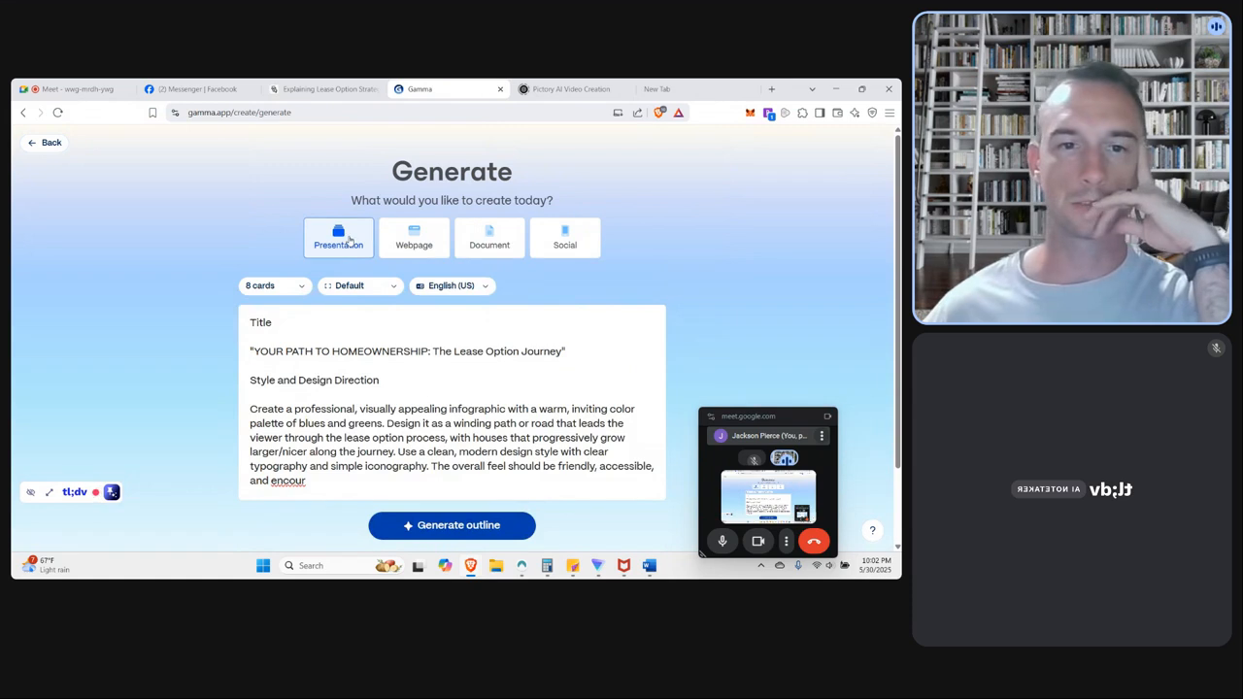
{"action": "left_click", "coordinate": [421, 241]}
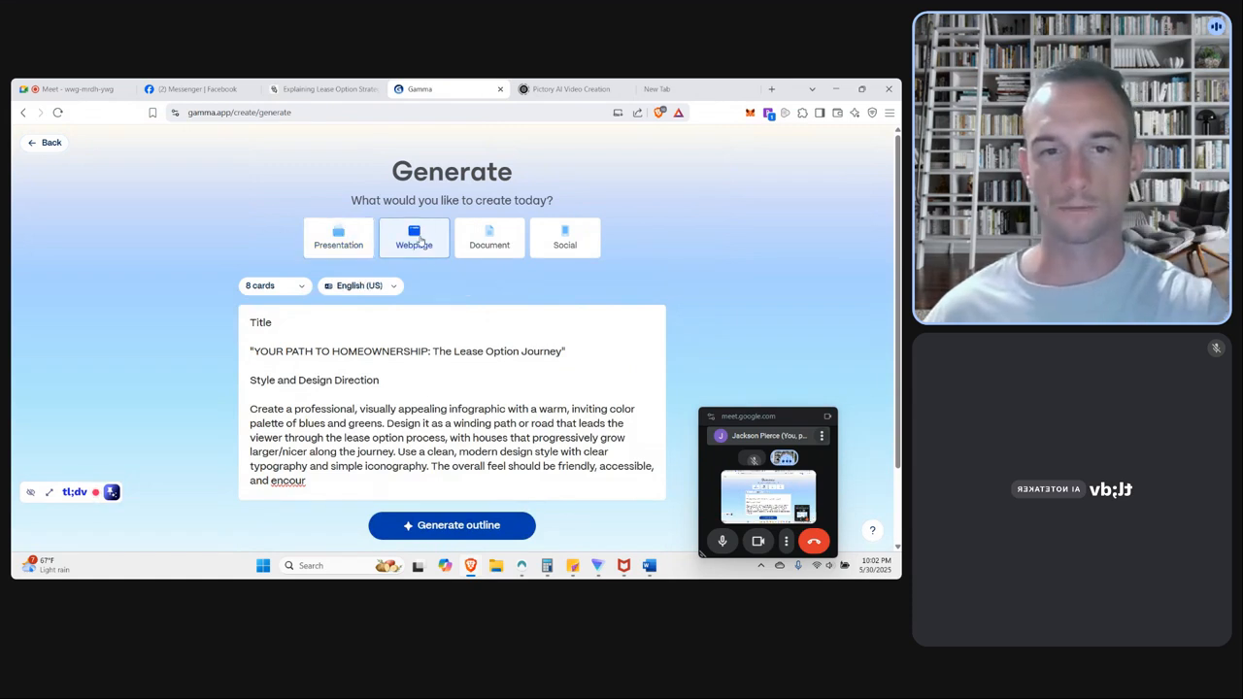
{"action": "left_click", "coordinate": [566, 243]}
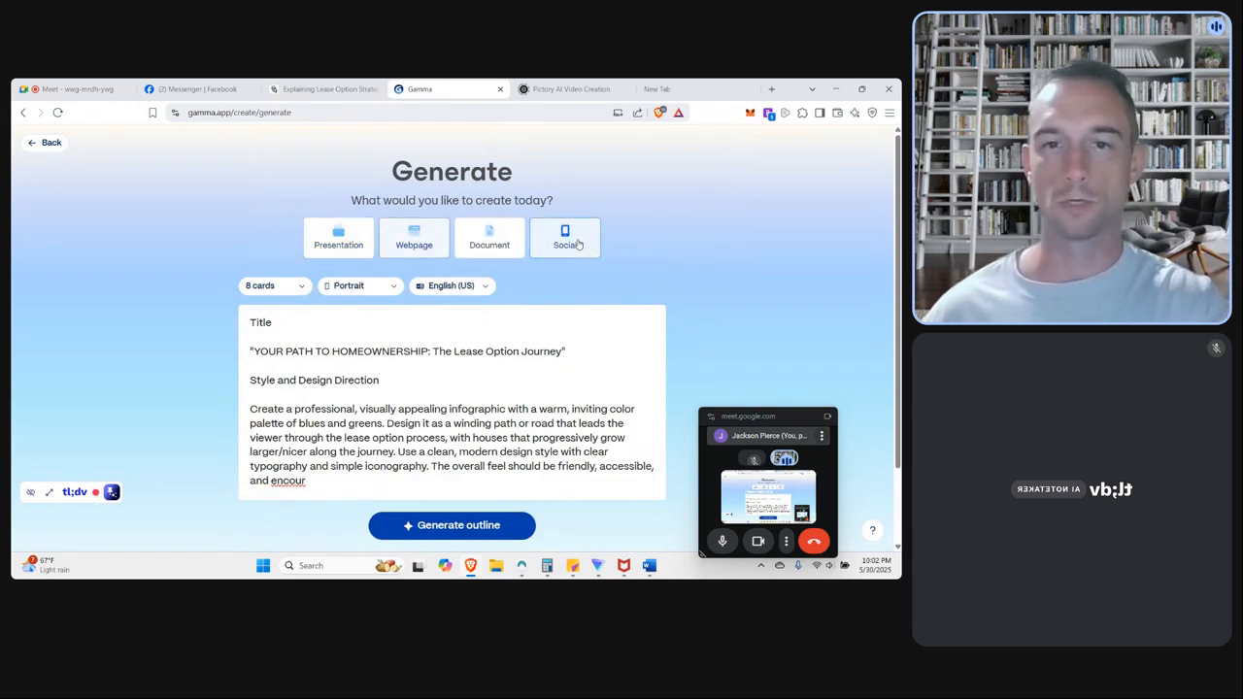
{"action": "left_click", "coordinate": [455, 526]}
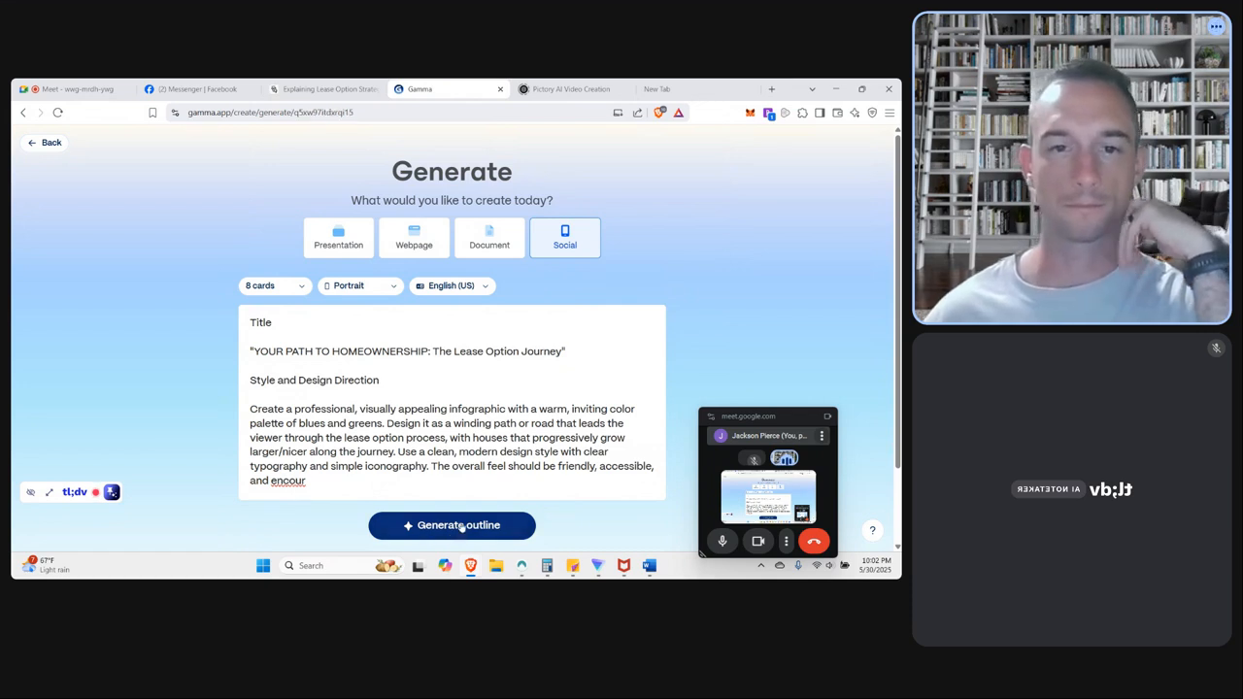
Read through the social outline from the homeownership title card to the closing card on lease option suitability.
{"action": "scroll", "coordinate": [448, 414], "scroll_direction": "down", "scroll_amount": 1}
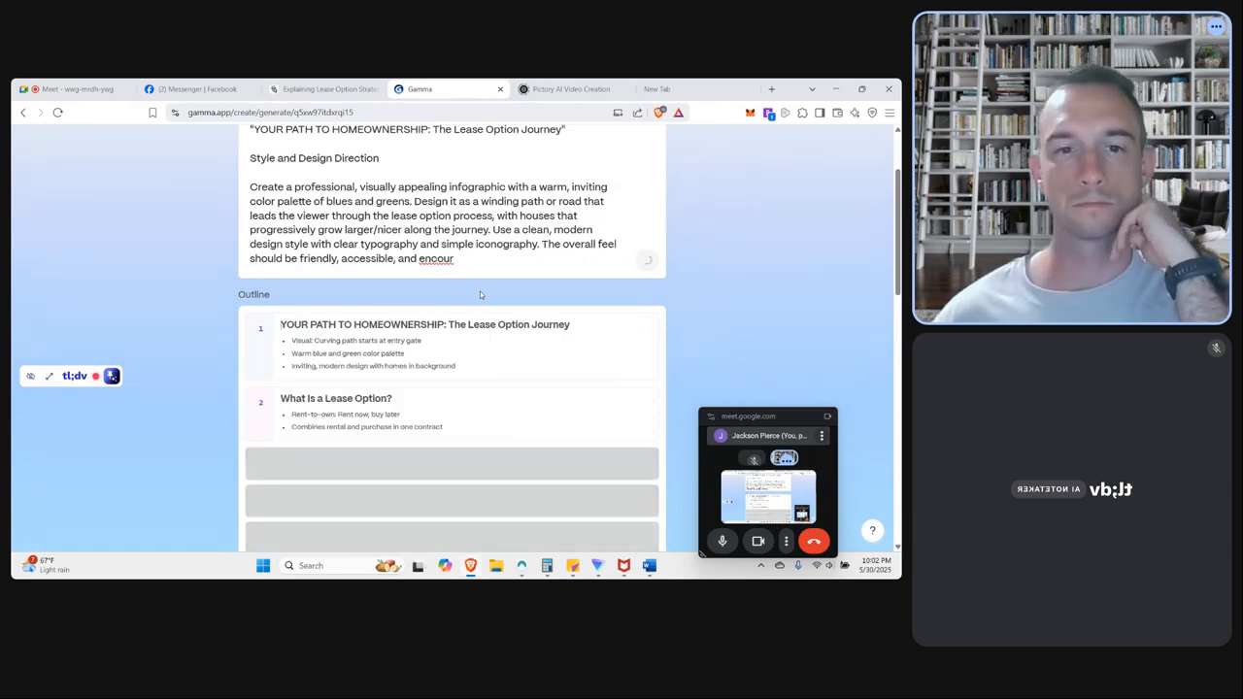
{"action": "scroll", "coordinate": [479, 294], "scroll_direction": "down", "scroll_amount": 1}
{"action": "scroll", "coordinate": [480, 294], "scroll_direction": "down", "scroll_amount": 4}
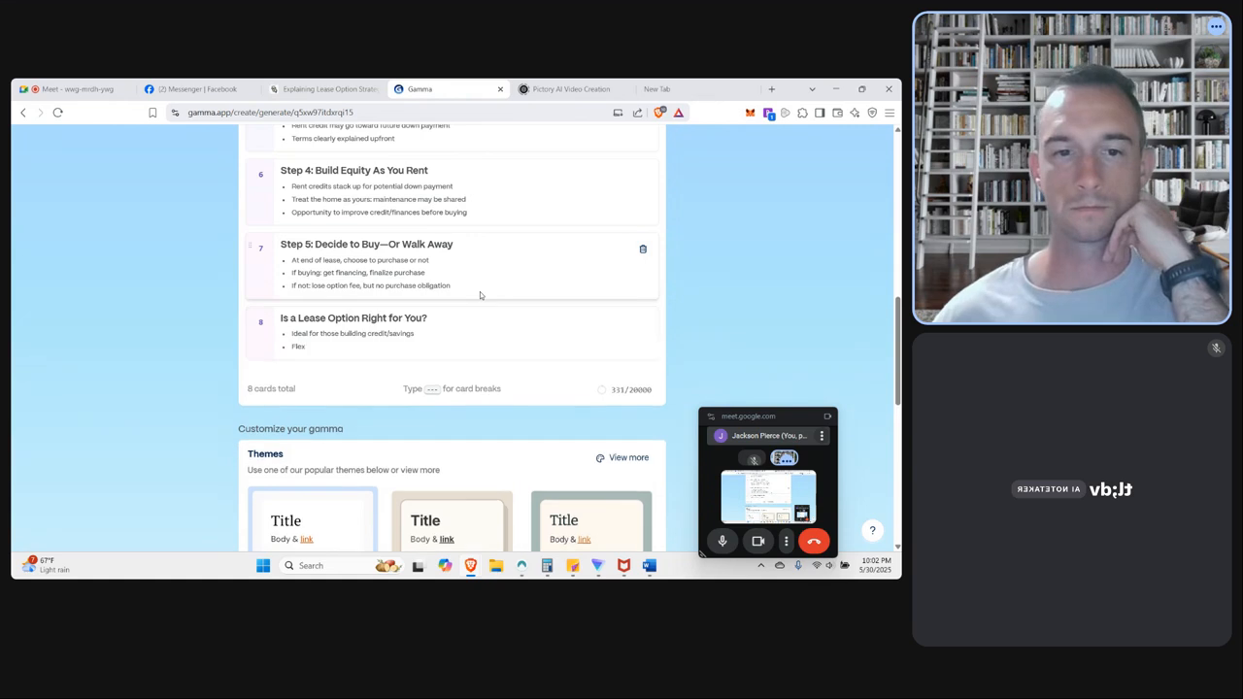
{"action": "scroll", "coordinate": [480, 292], "scroll_direction": "down", "scroll_amount": 2}
{"action": "scroll", "coordinate": [479, 291], "scroll_direction": "down", "scroll_amount": 5}
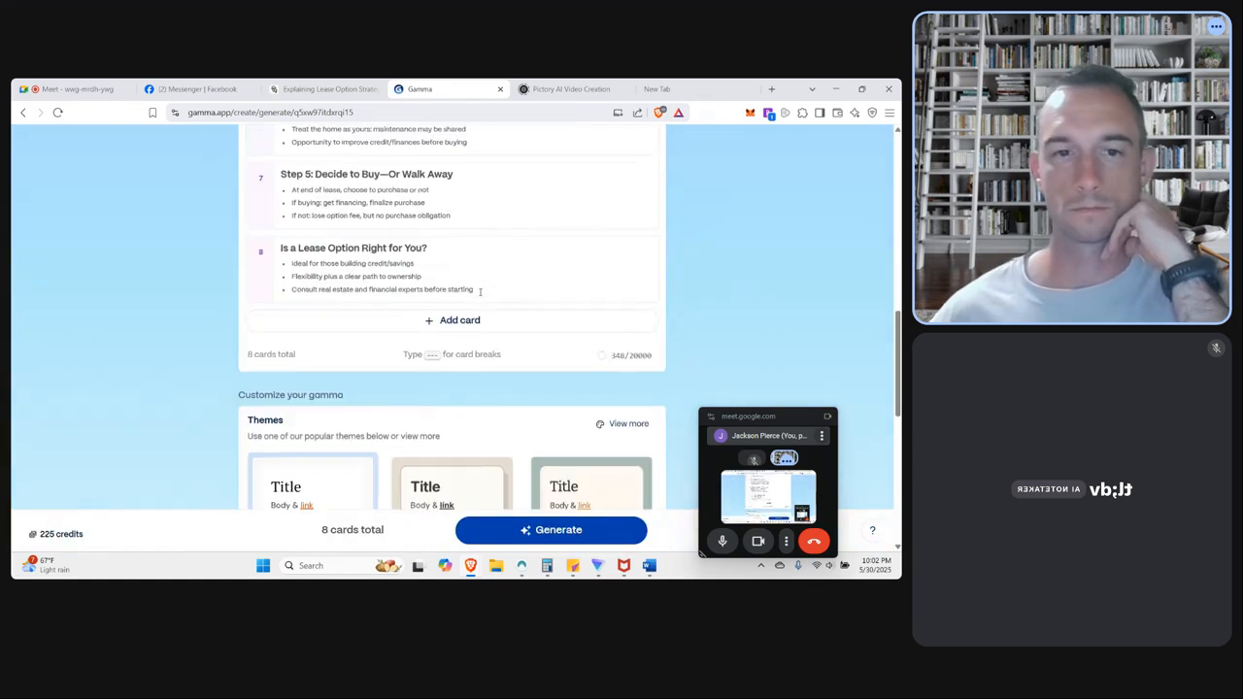
Look over the full theme collection and the content and image settings without changing them.
{"action": "scroll", "coordinate": [406, 352], "scroll_direction": "up", "scroll_amount": 2}
{"action": "left_click", "coordinate": [626, 243]}
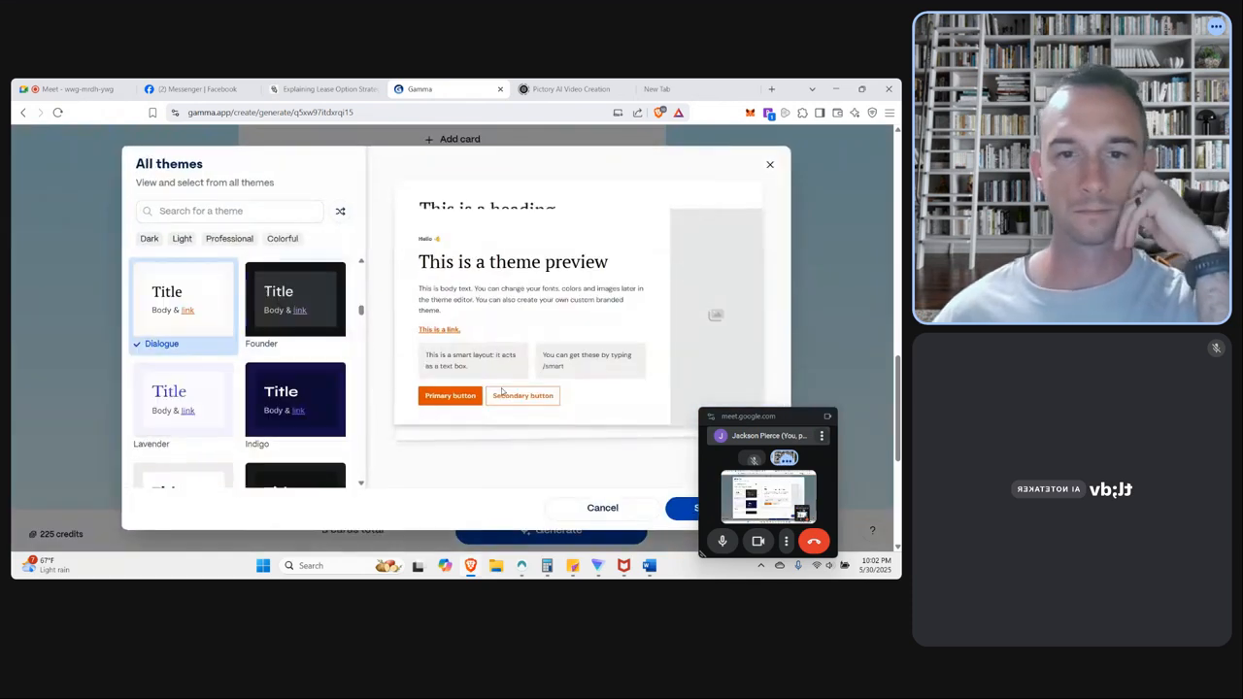
{"action": "left_click", "coordinate": [769, 166]}
{"action": "scroll", "coordinate": [449, 281], "scroll_direction": "down", "scroll_amount": 4}
{"action": "scroll", "coordinate": [444, 373], "scroll_direction": "down", "scroll_amount": 1}
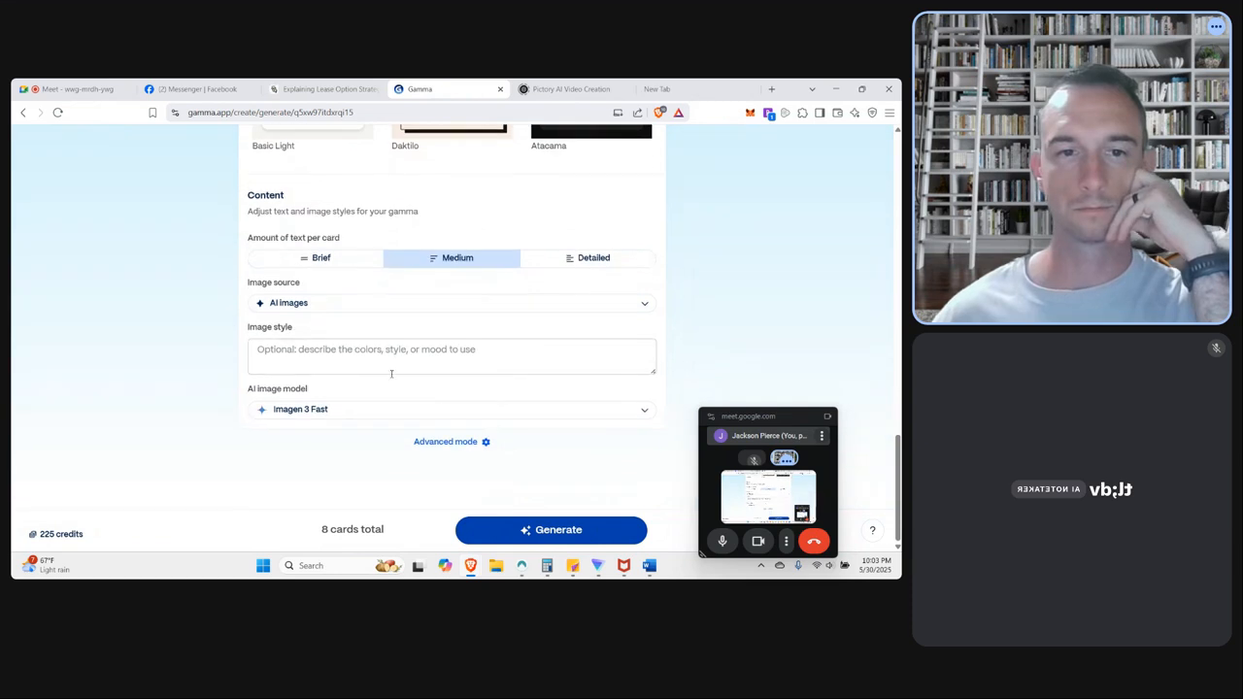
{"action": "scroll", "coordinate": [412, 289], "scroll_direction": "up", "scroll_amount": 5}
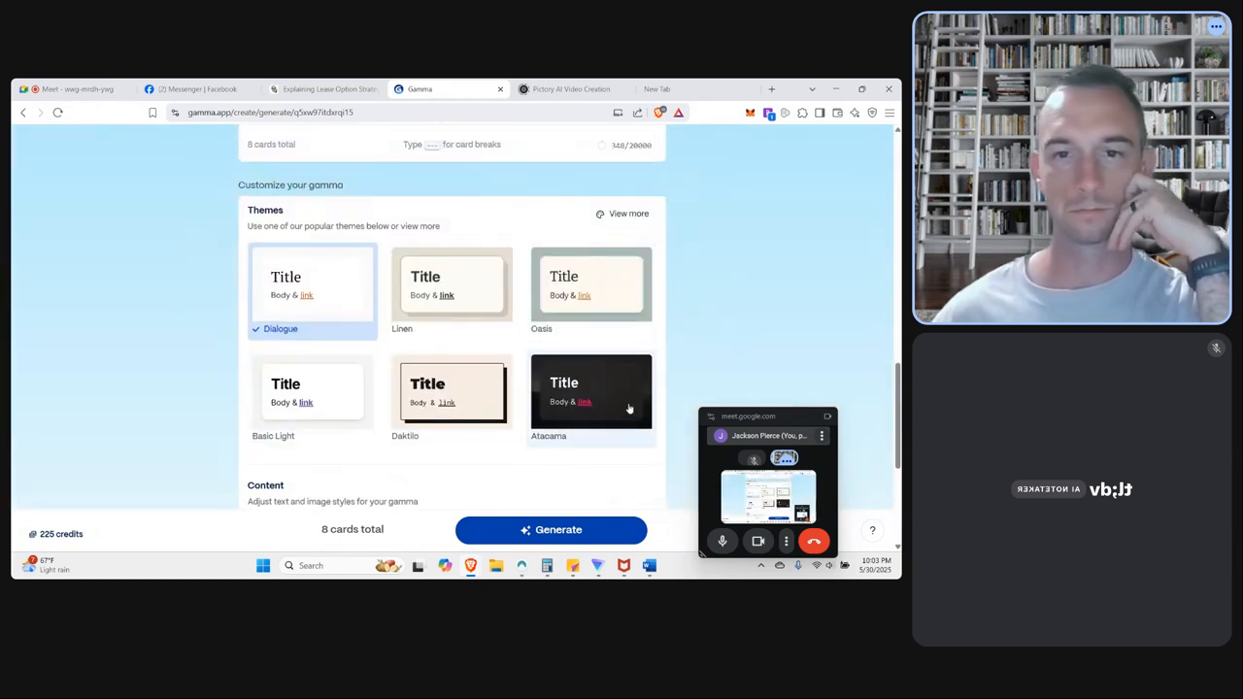
Apply the Daktilo theme and generate the 8-card social creation.
{"action": "left_click", "coordinate": [476, 383]}
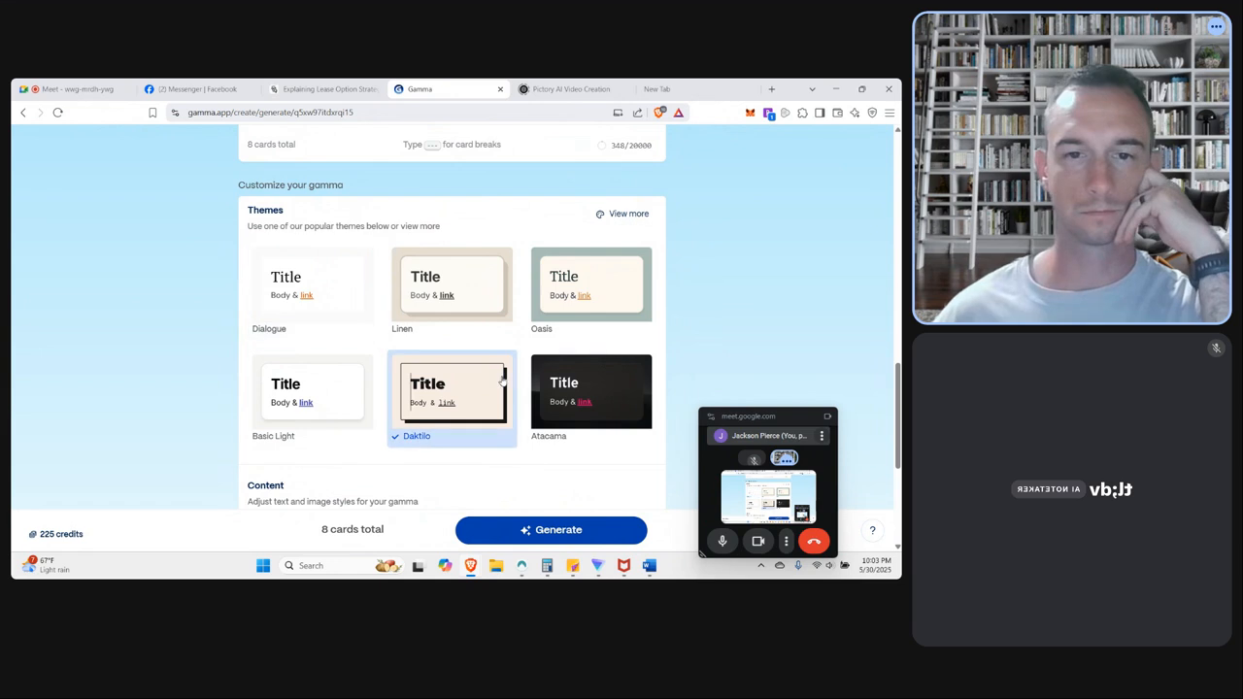
{"action": "scroll", "coordinate": [569, 383], "scroll_direction": "down", "scroll_amount": 2}
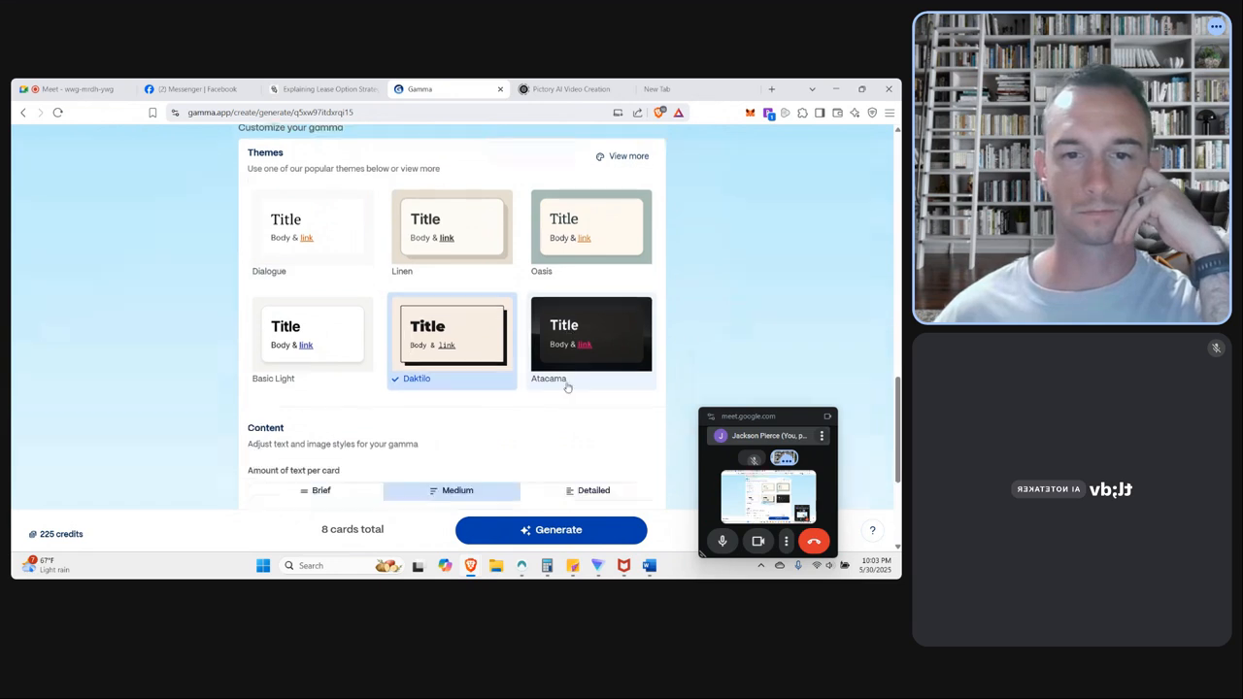
{"action": "left_click", "coordinate": [569, 530]}
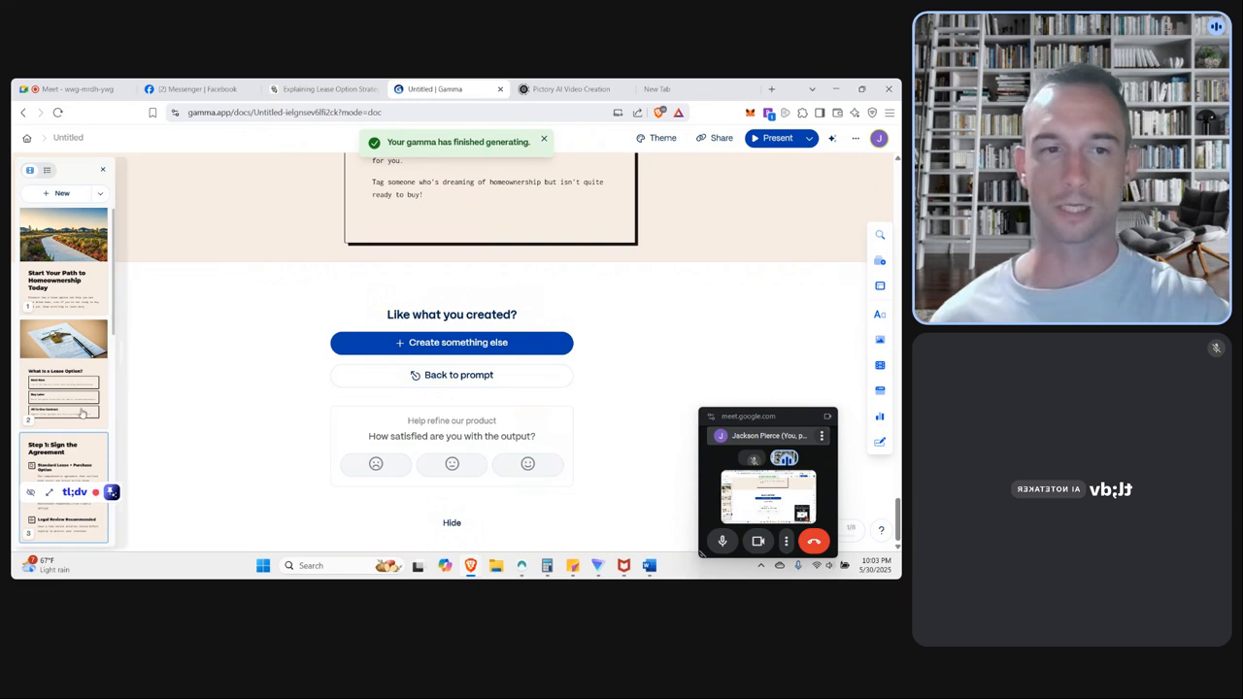
Review the generated social cards from the closing homeownership card back up to the lease option explanation.
{"action": "scroll", "coordinate": [83, 415], "scroll_direction": "down", "scroll_amount": 5}
{"action": "scroll", "coordinate": [84, 414], "scroll_direction": "up", "scroll_amount": 5}
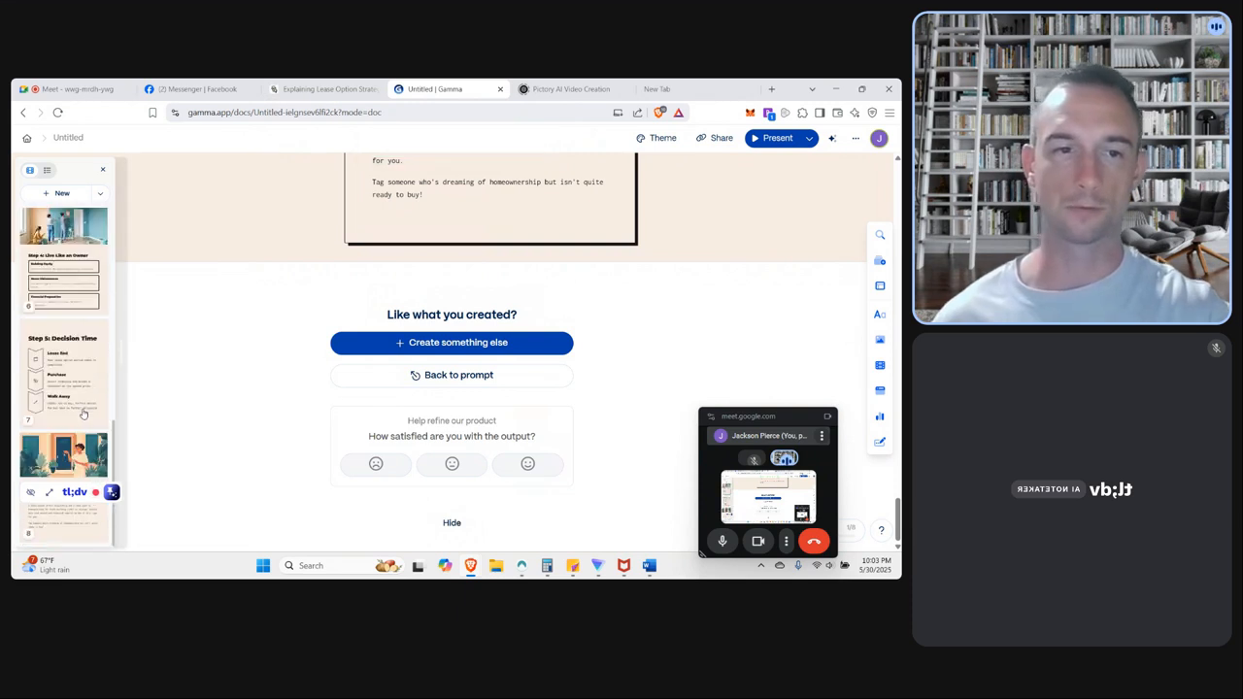
{"action": "scroll", "coordinate": [182, 390], "scroll_direction": "up", "scroll_amount": 10}
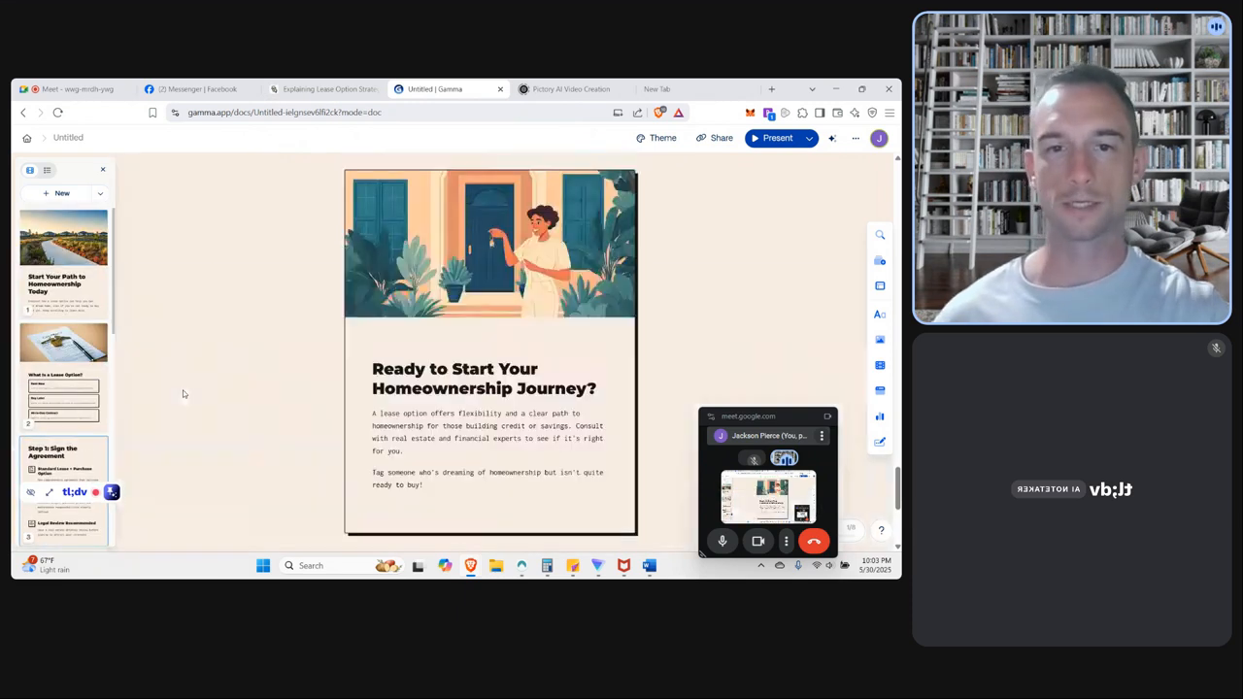
{"action": "scroll", "coordinate": [189, 388], "scroll_direction": "up", "scroll_amount": 15}
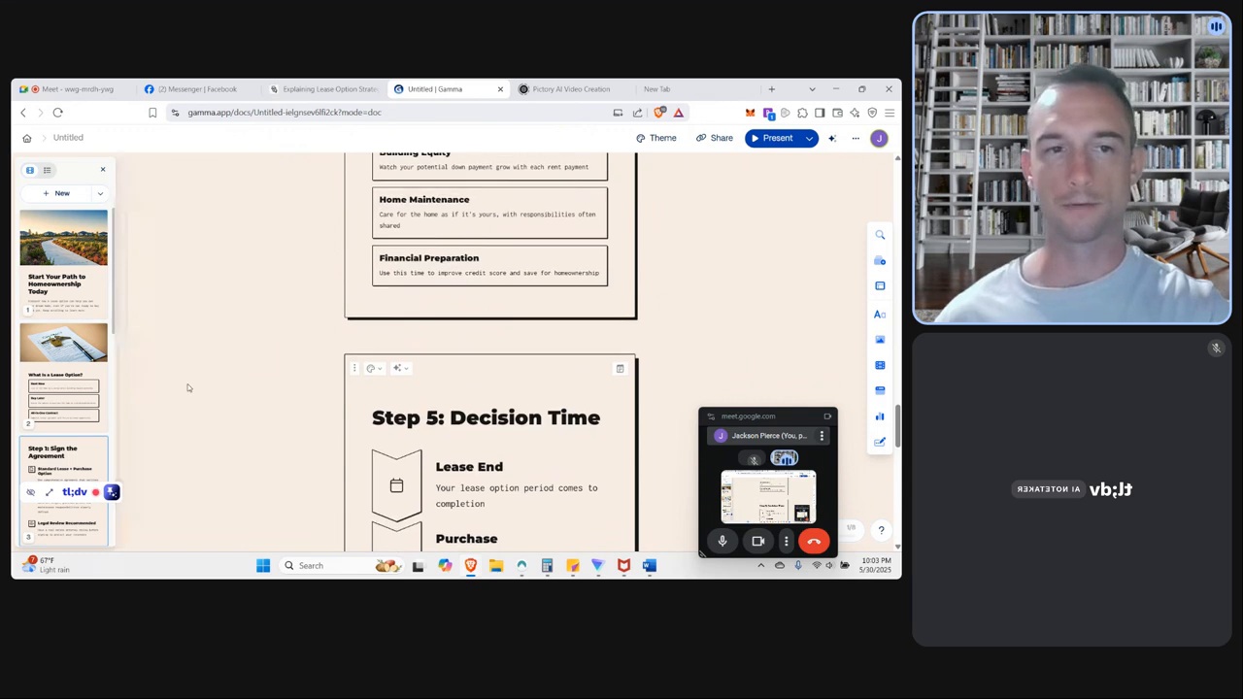
{"action": "scroll", "coordinate": [191, 387], "scroll_direction": "up", "scroll_amount": 3}
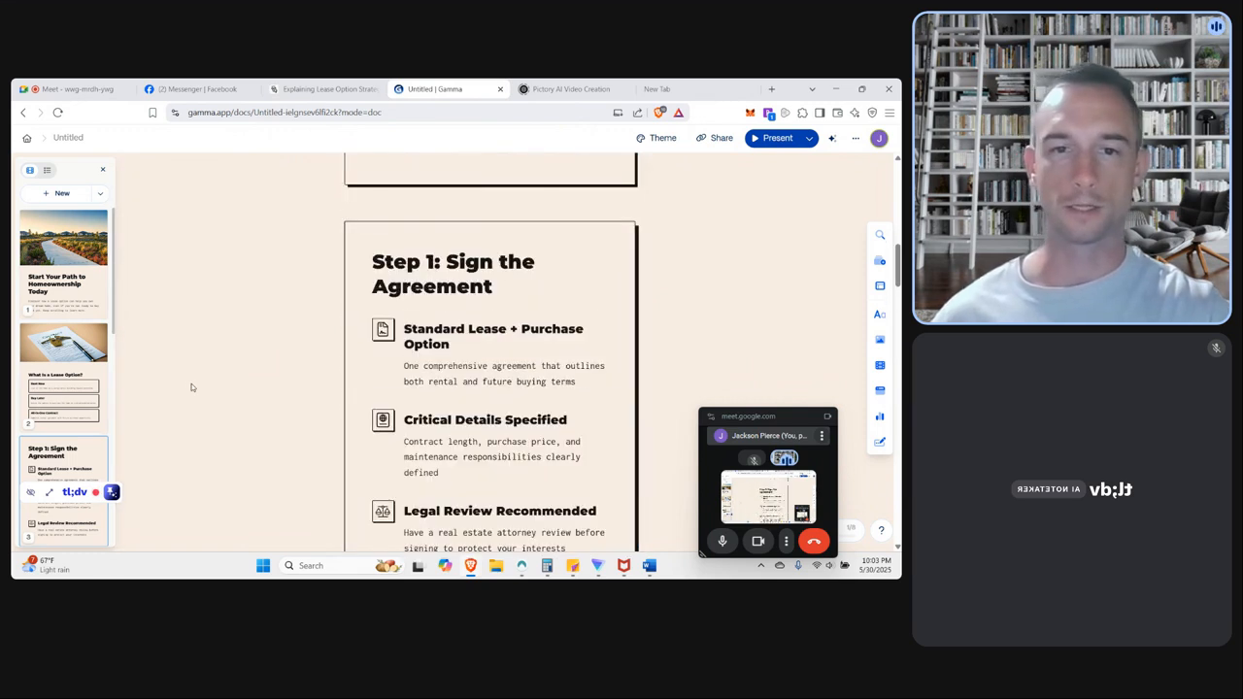
{"action": "scroll", "coordinate": [196, 378], "scroll_direction": "up", "scroll_amount": 5}
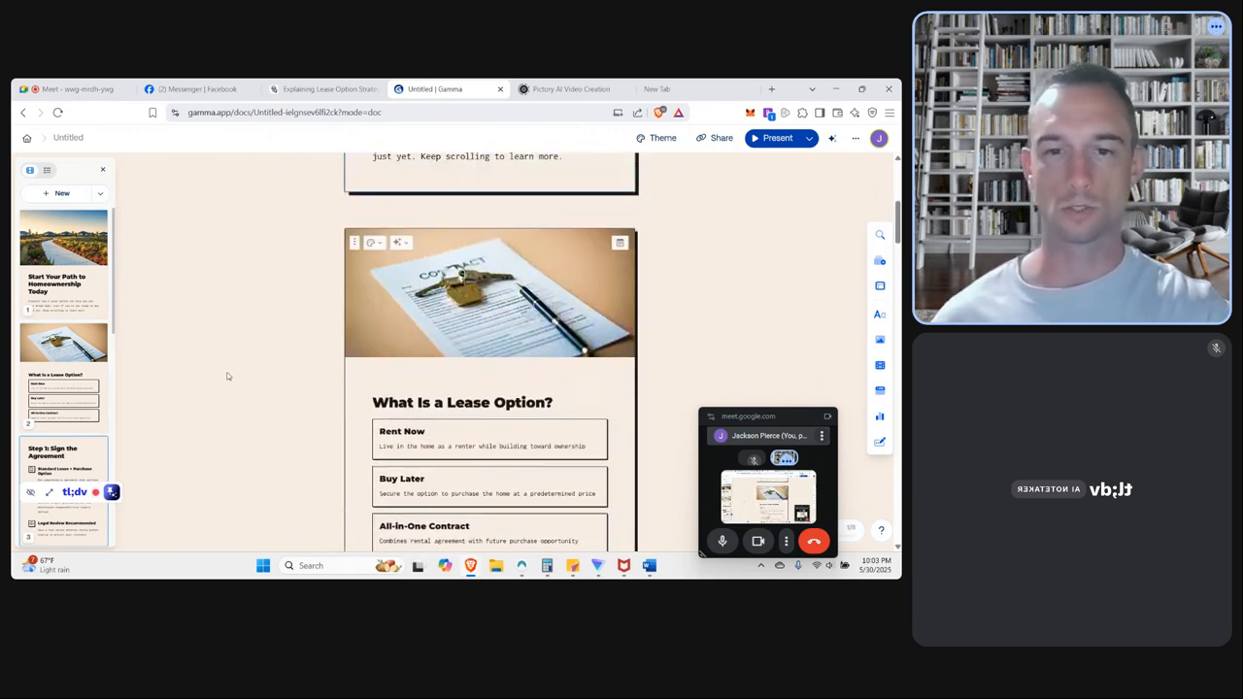
Return to the first social card, leave the untitled creation, and open the "your path to homeownership" site from the gammas list.
{"action": "scroll", "coordinate": [227, 376], "scroll_direction": "up", "scroll_amount": 3}
{"action": "scroll", "coordinate": [228, 376], "scroll_direction": "up", "scroll_amount": 1}
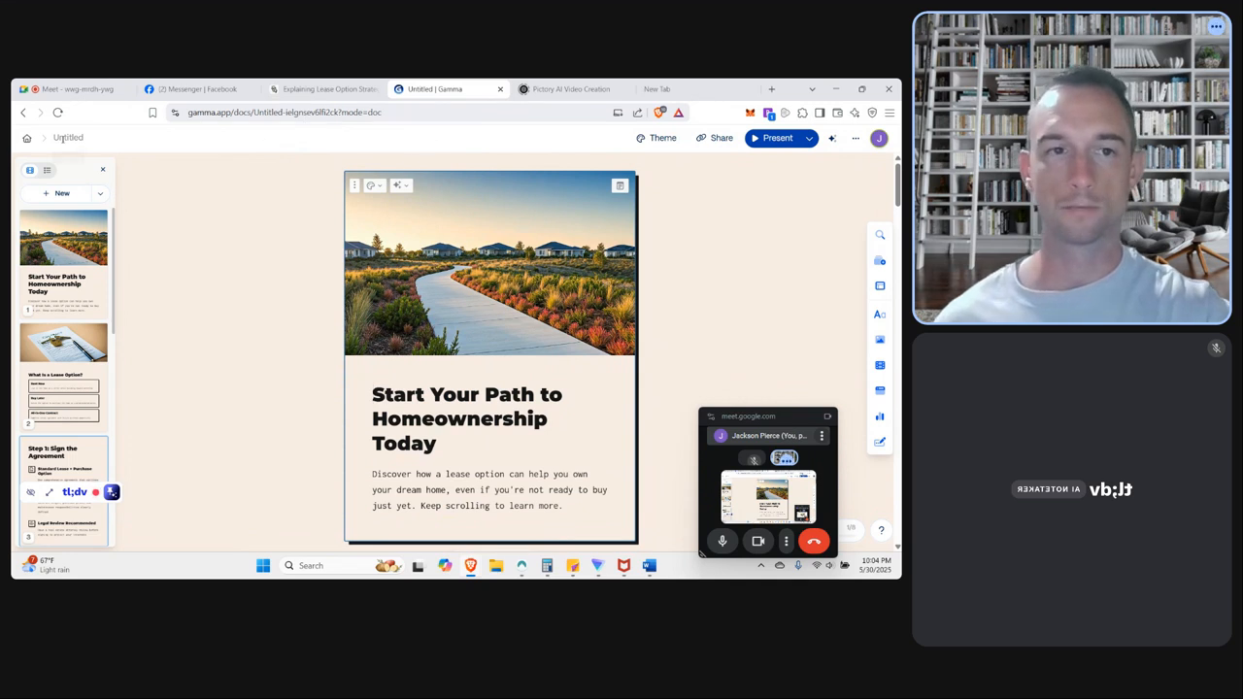
{"action": "left_click", "coordinate": [28, 141]}
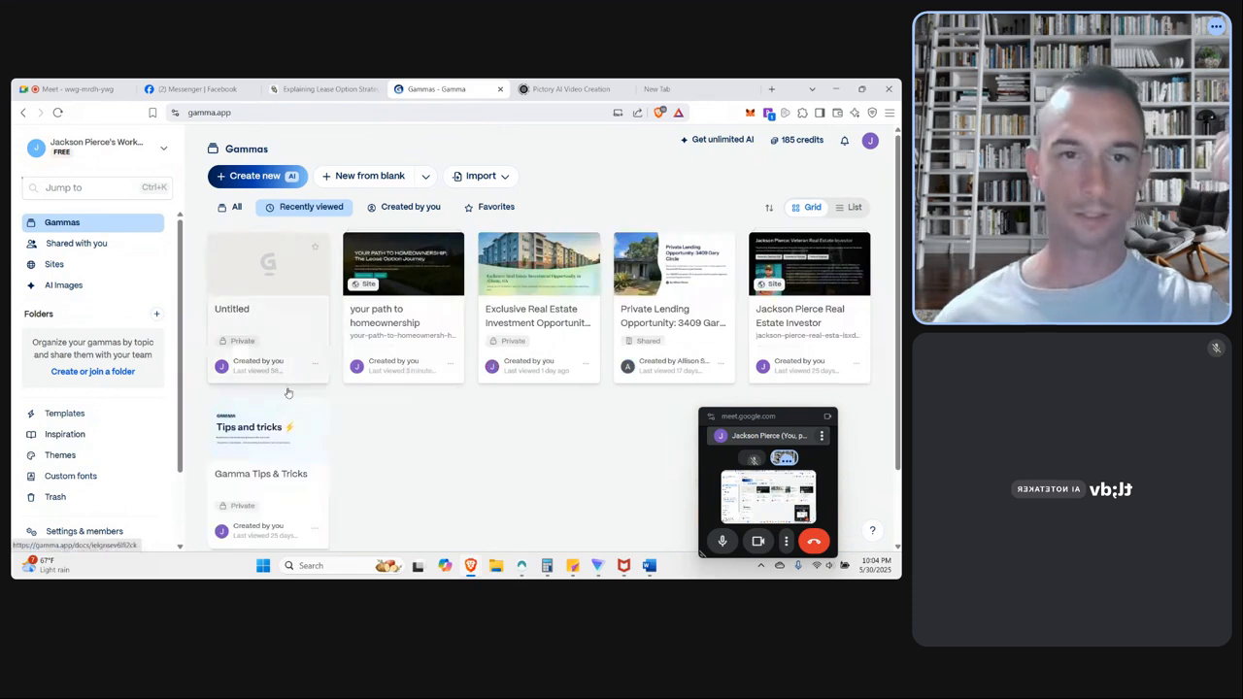
{"action": "left_click", "coordinate": [405, 260]}
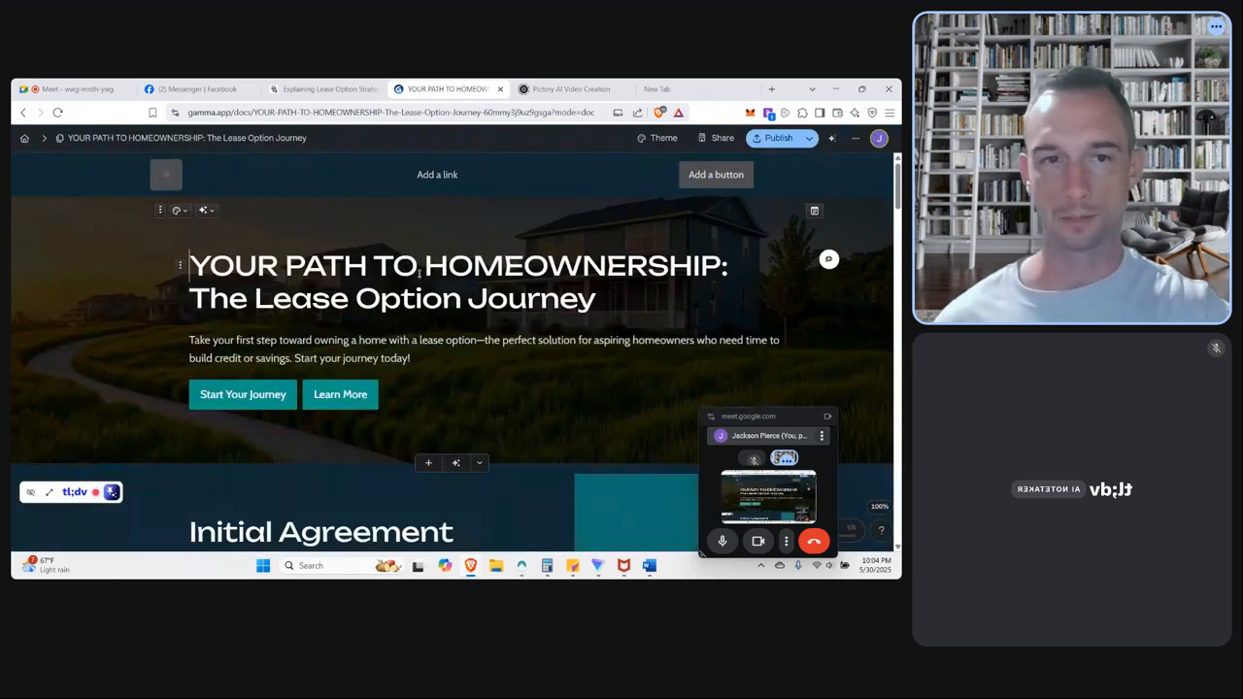
Publish the homeownership lease option site to its gamma.site address and open the live page.
{"action": "left_click", "coordinate": [808, 139]}
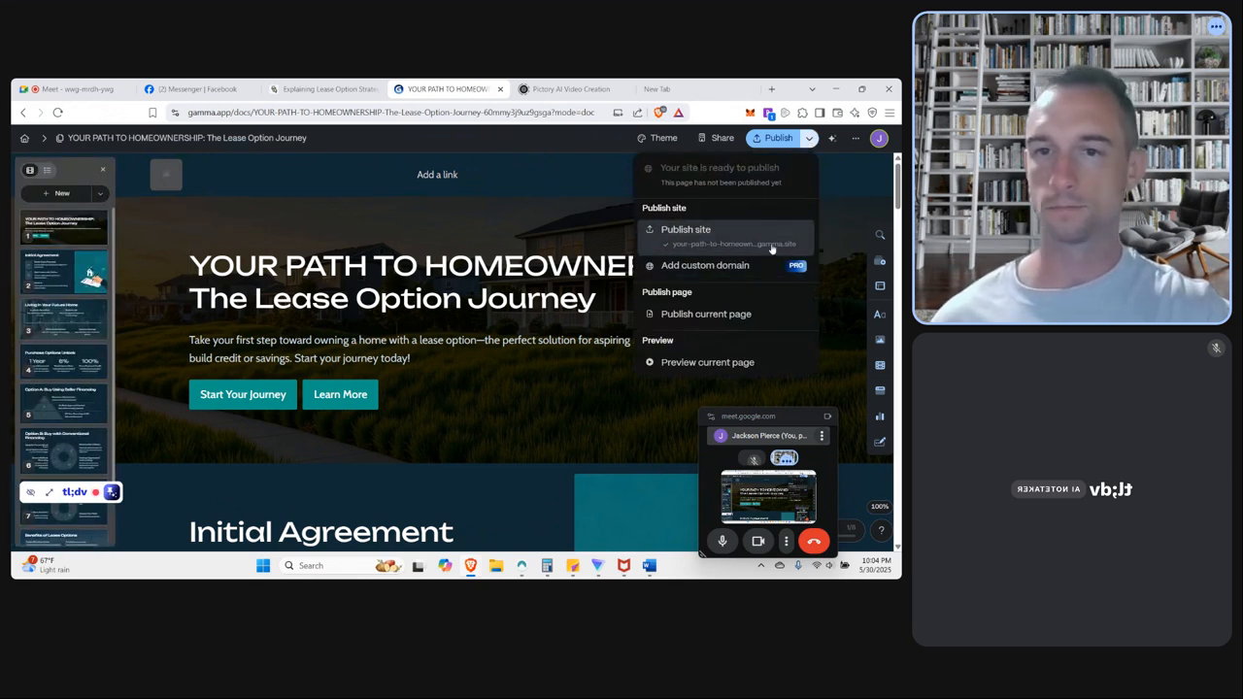
{"action": "left_click", "coordinate": [737, 238]}
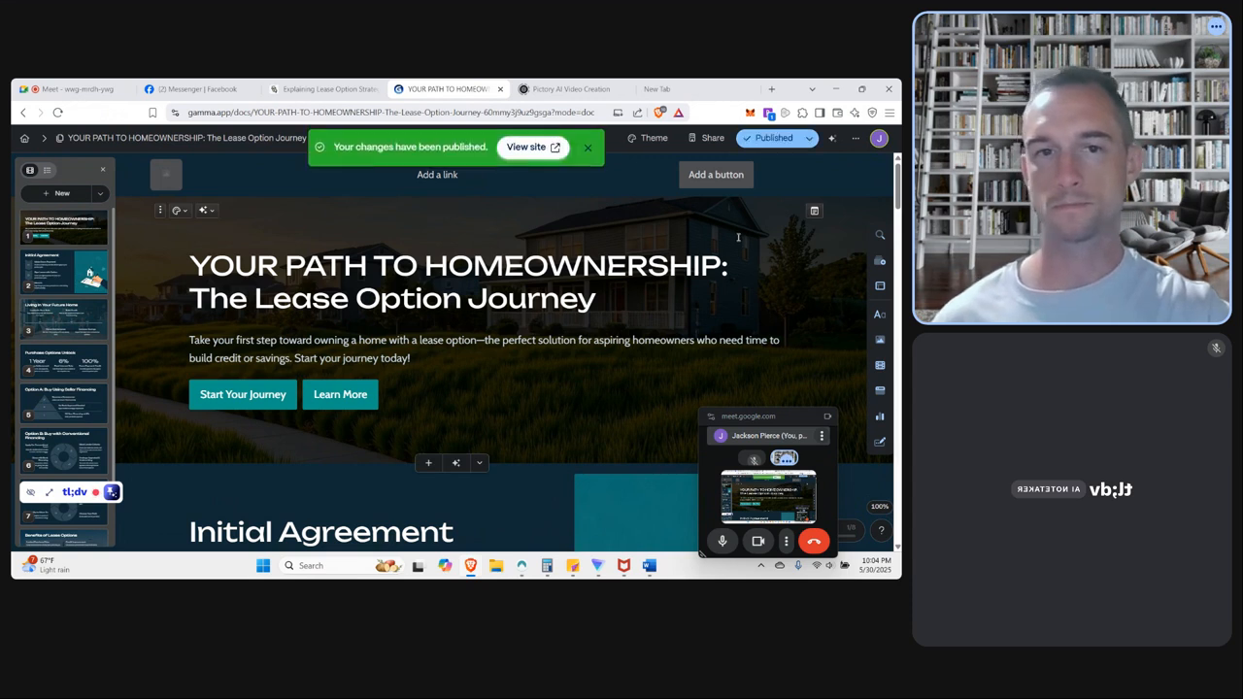
{"action": "left_click", "coordinate": [525, 147]}
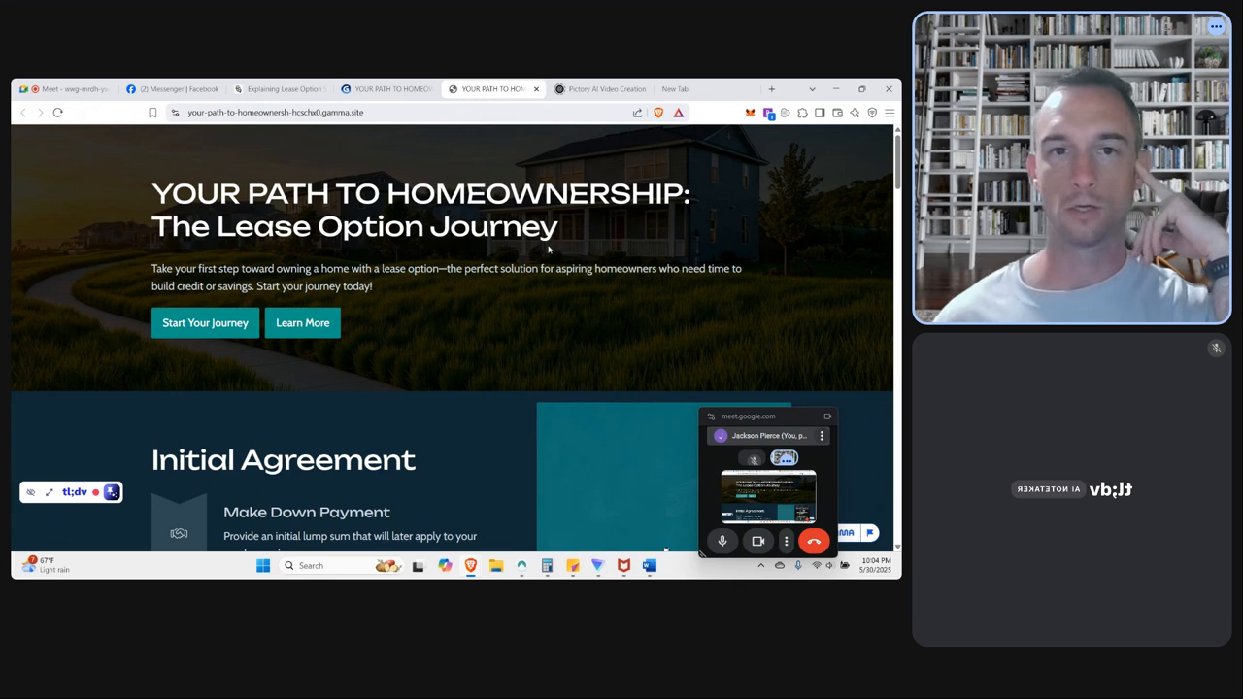
Look through the published site from the title section through the purchase options to the Important Details to Remember questions and back.
{"action": "scroll", "coordinate": [549, 250], "scroll_direction": "down", "scroll_amount": 8}
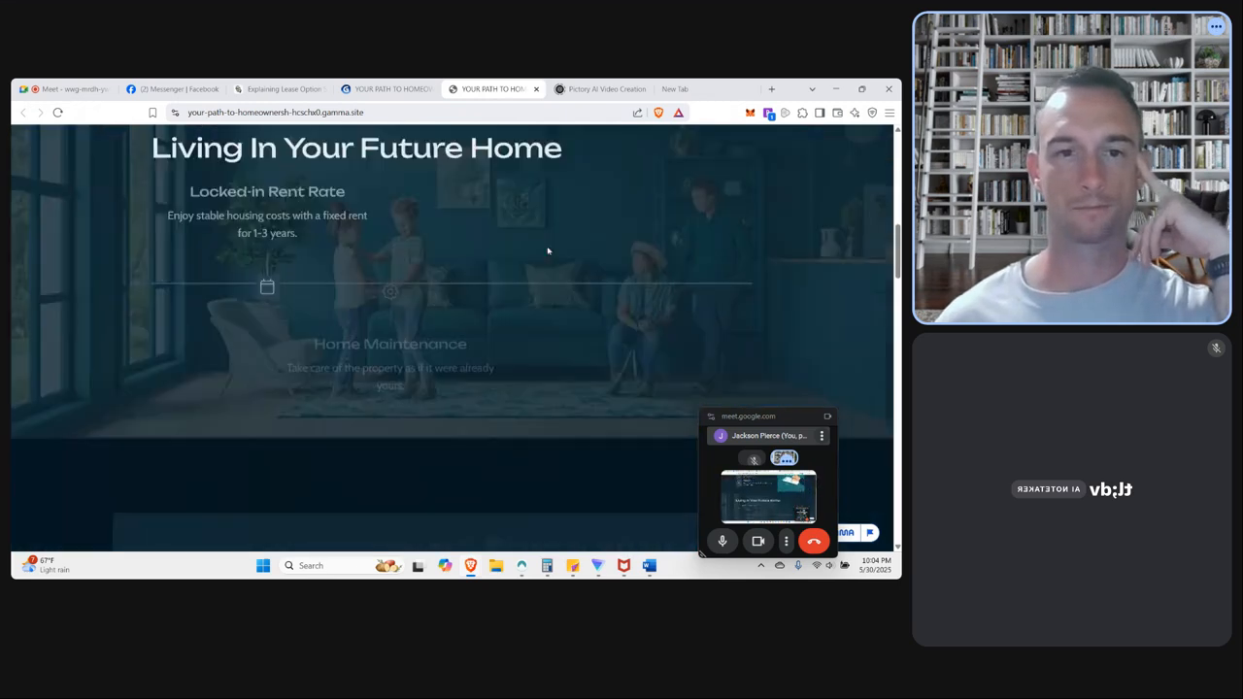
{"action": "scroll", "coordinate": [548, 250], "scroll_direction": "down", "scroll_amount": 8}
{"action": "scroll", "coordinate": [569, 250], "scroll_direction": "up", "scroll_amount": 3}
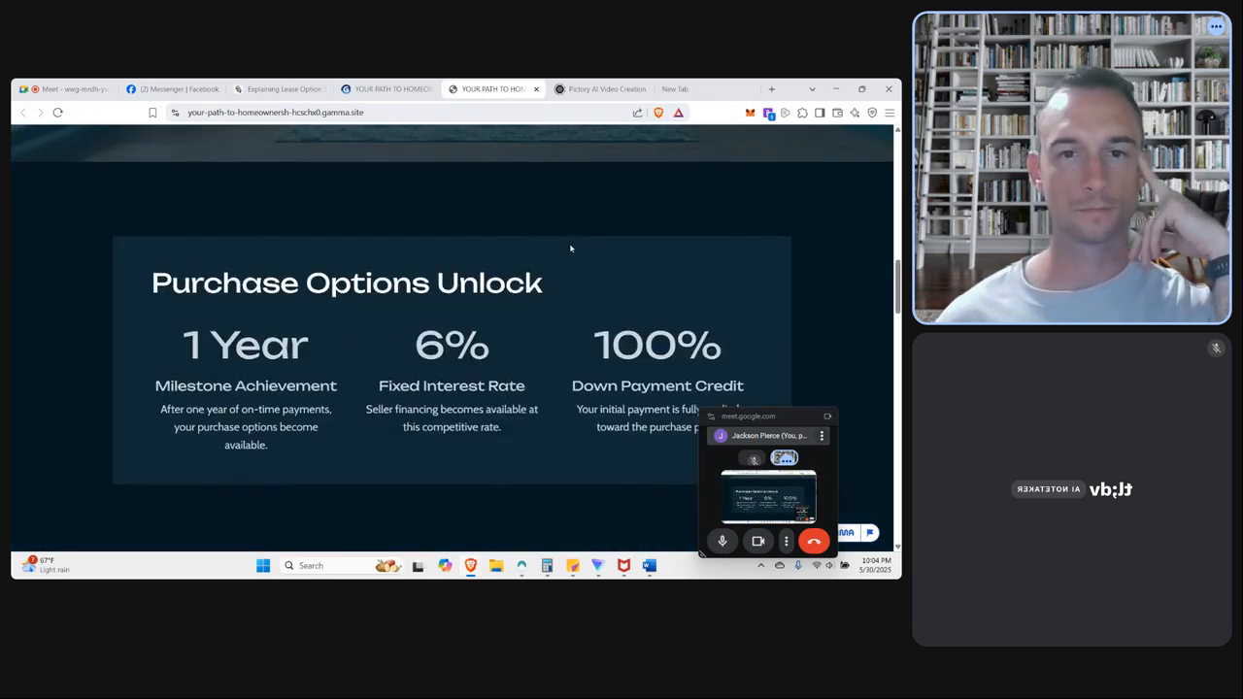
{"action": "scroll", "coordinate": [571, 249], "scroll_direction": "up", "scroll_amount": 12}
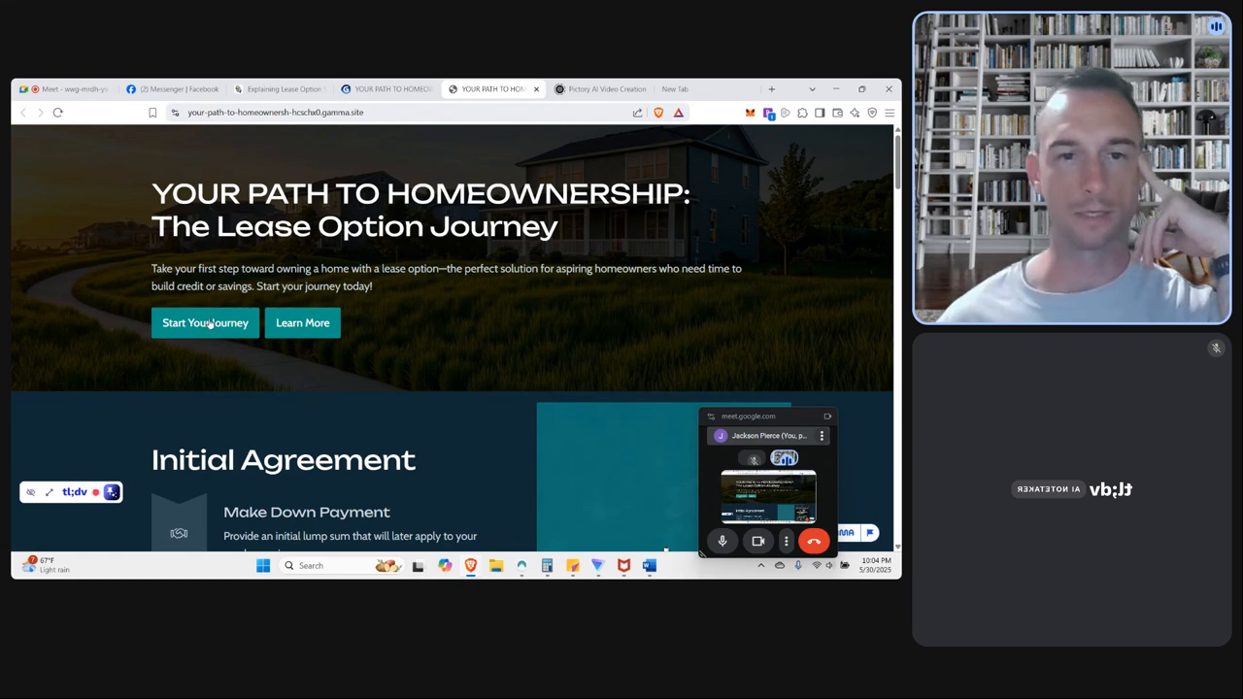
{"action": "scroll", "coordinate": [418, 315], "scroll_direction": "down", "scroll_amount": 12}
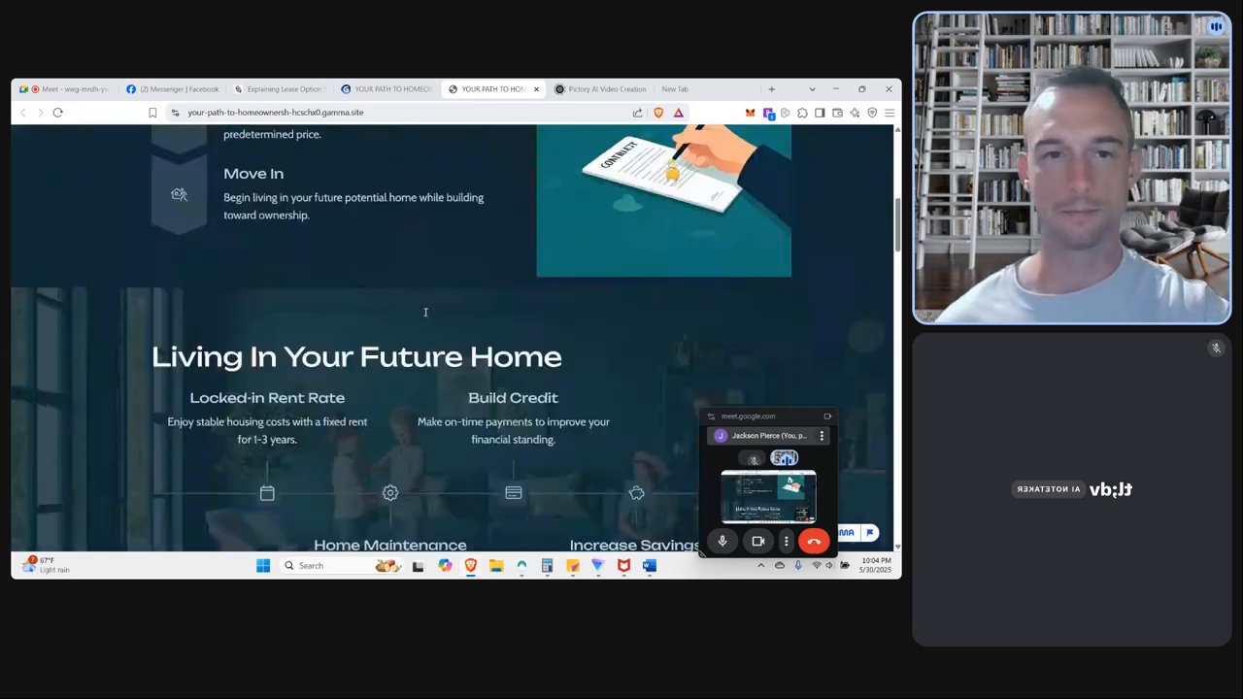
{"action": "scroll", "coordinate": [432, 311], "scroll_direction": "down", "scroll_amount": 15}
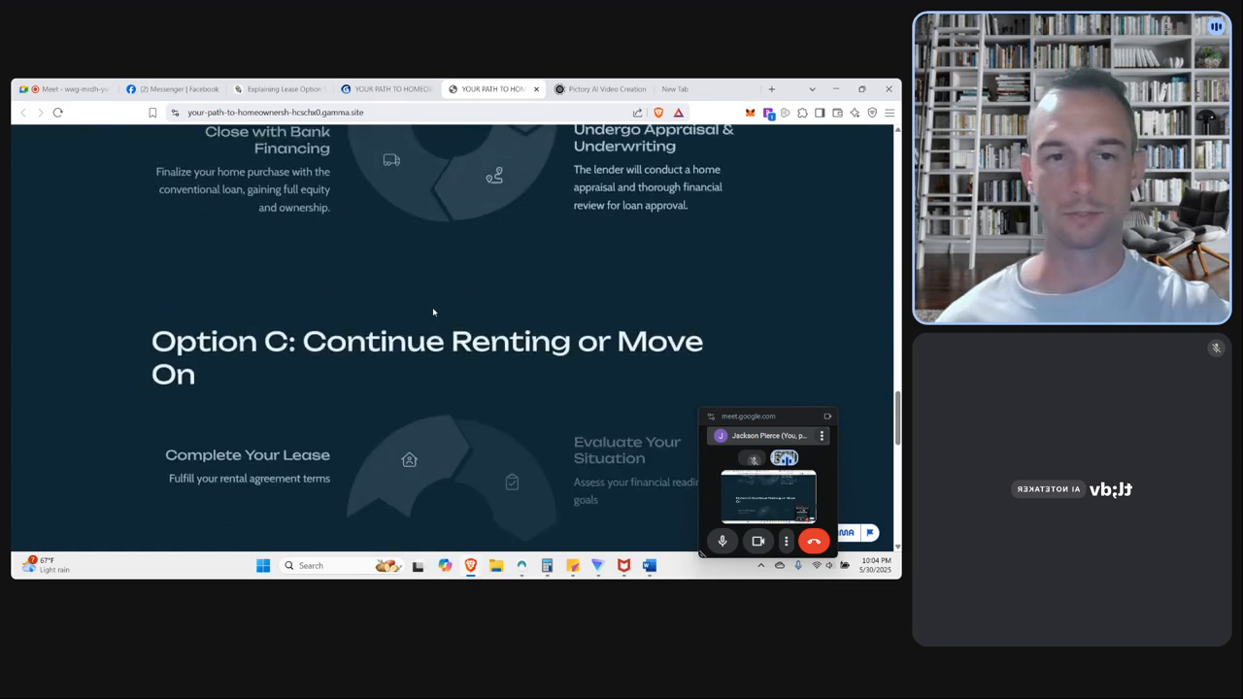
{"action": "scroll", "coordinate": [434, 311], "scroll_direction": "down", "scroll_amount": 3}
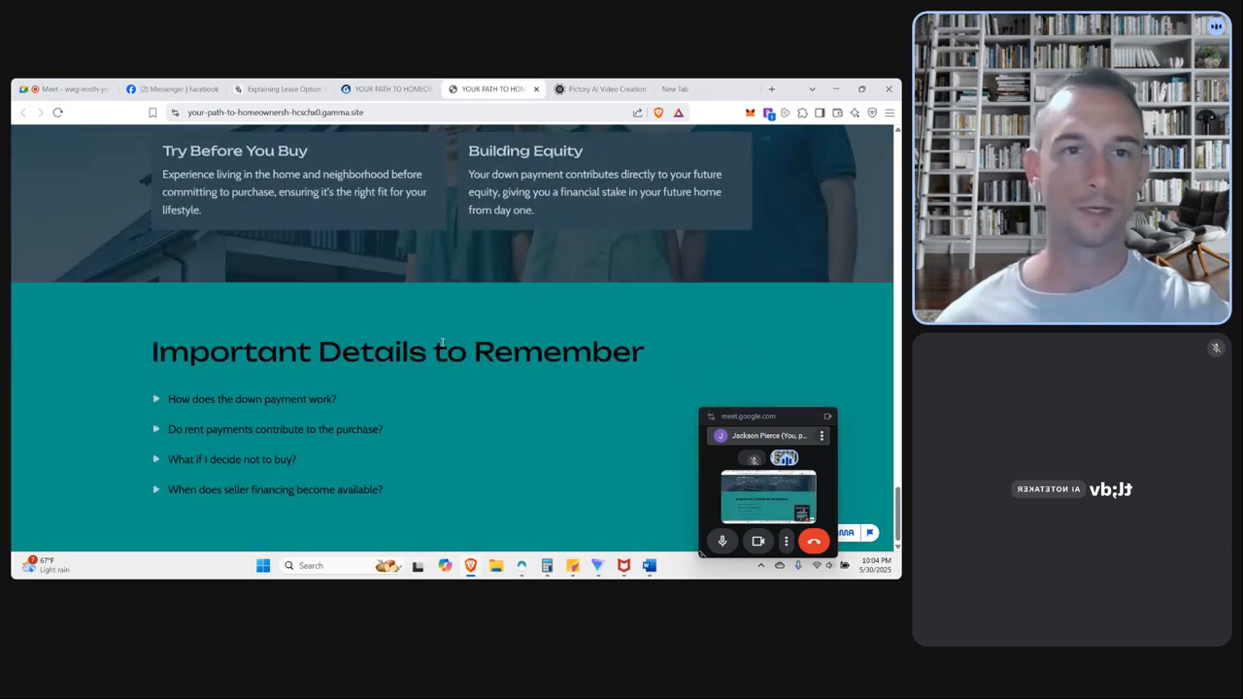
{"action": "scroll", "coordinate": [450, 335], "scroll_direction": "up", "scroll_amount": 18}
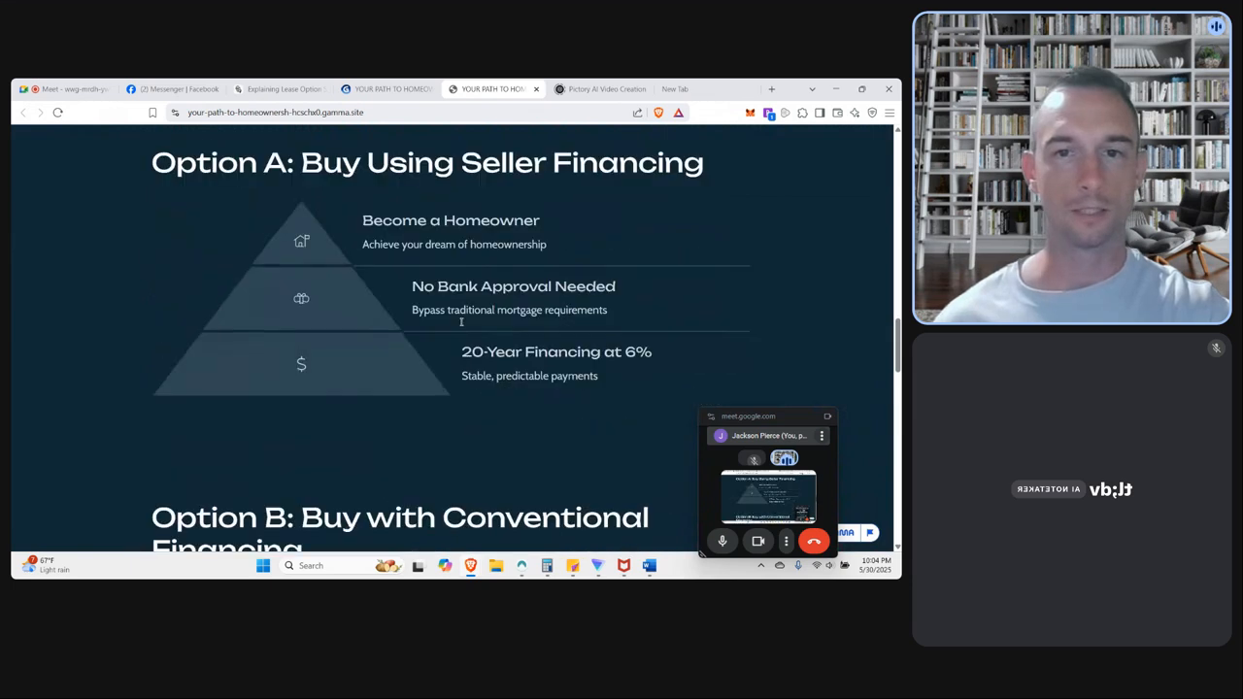
{"action": "scroll", "coordinate": [461, 323], "scroll_direction": "up", "scroll_amount": 2}
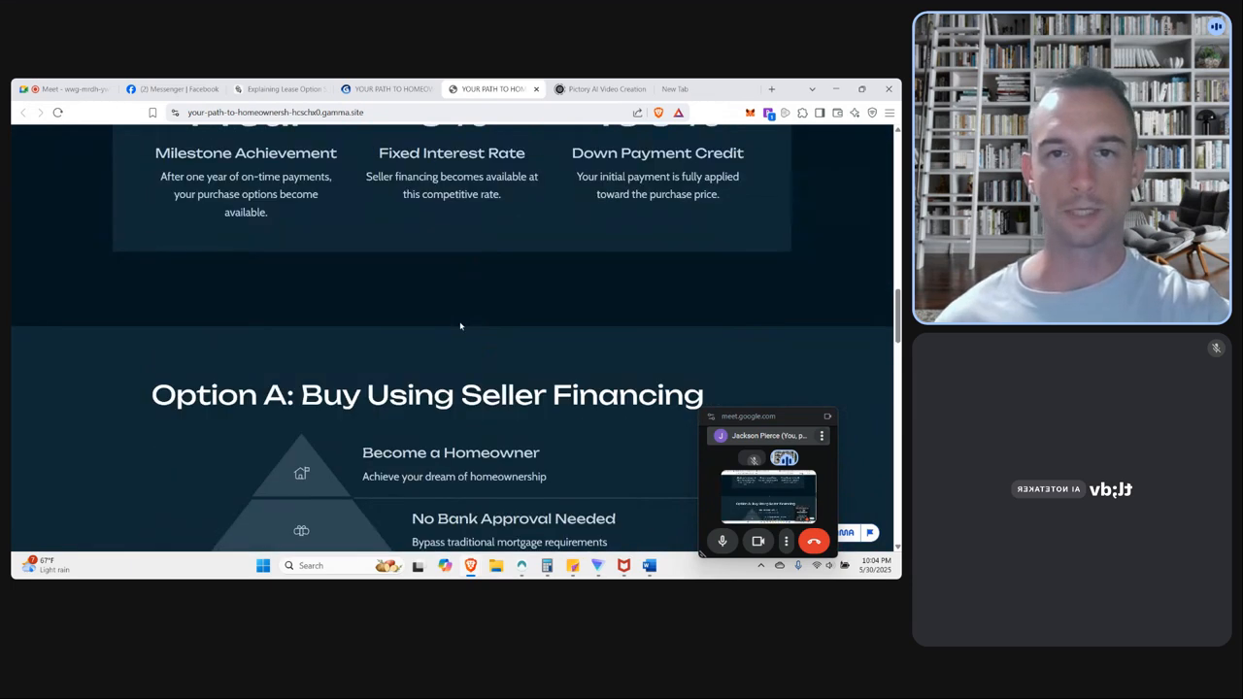
{"action": "scroll", "coordinate": [460, 327], "scroll_direction": "up", "scroll_amount": 10}
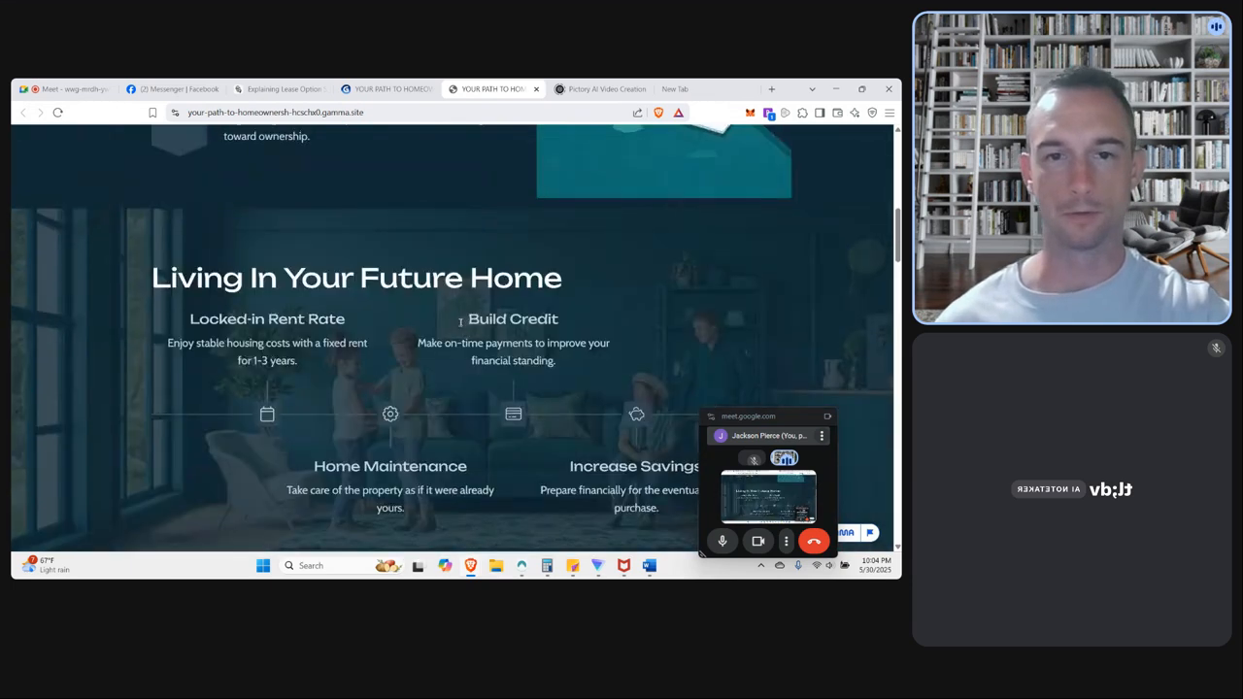
{"action": "scroll", "coordinate": [460, 323], "scroll_direction": "up", "scroll_amount": 3}
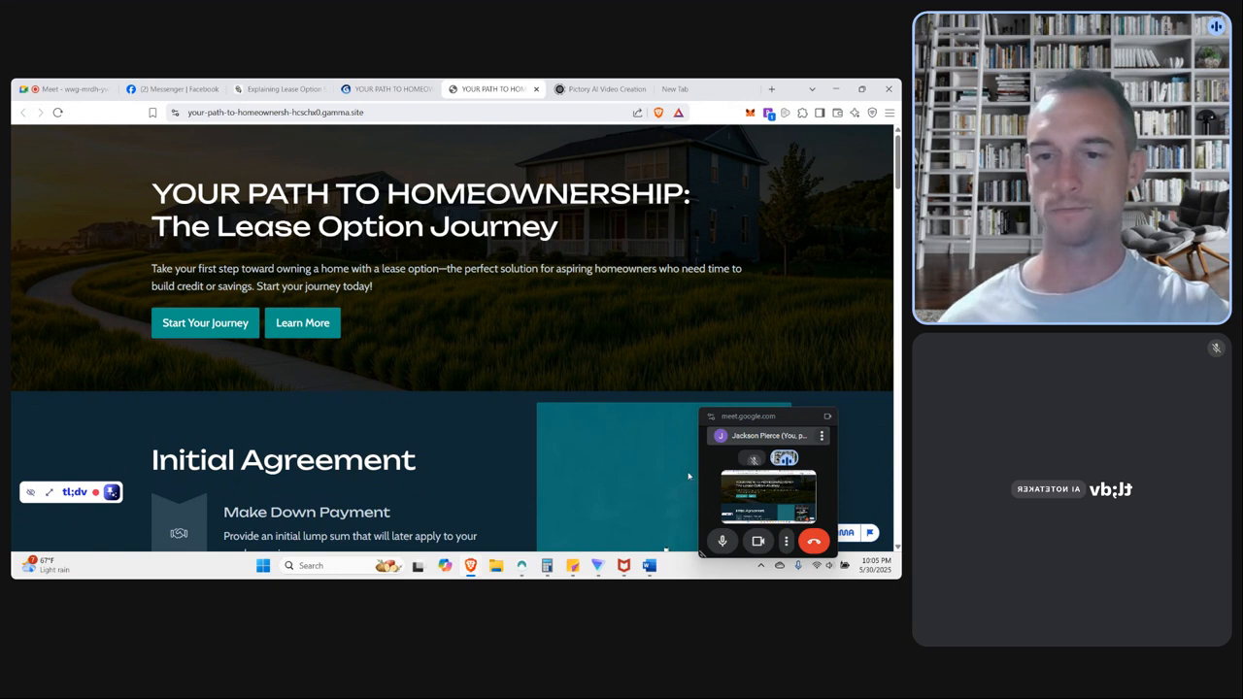
Switch to Google Meet to end the call.
{"action": "left_click", "coordinate": [813, 545]}
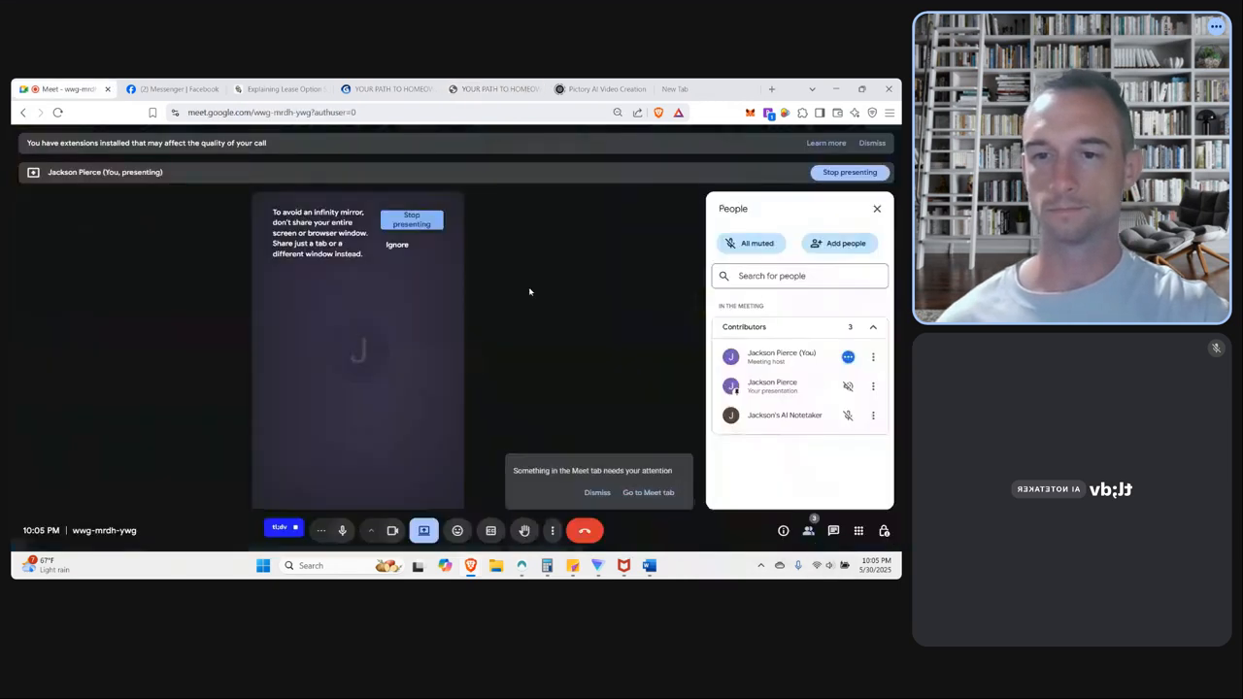